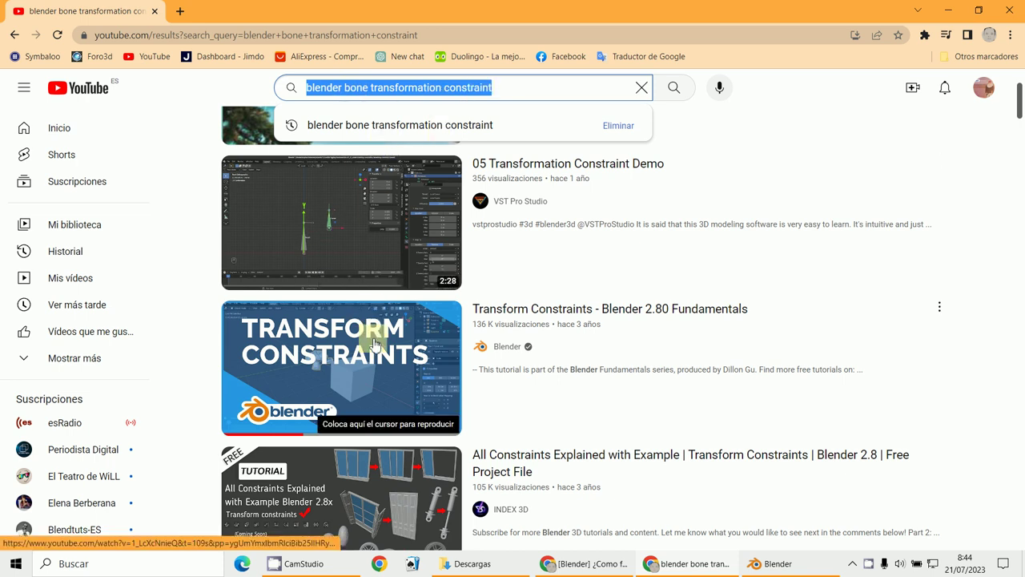
Browse the YouTube results for the Blender bone transformation constraint and close that browser window.
scroll(375, 343, "down", 6)
scroll(375, 353, "up", 3)
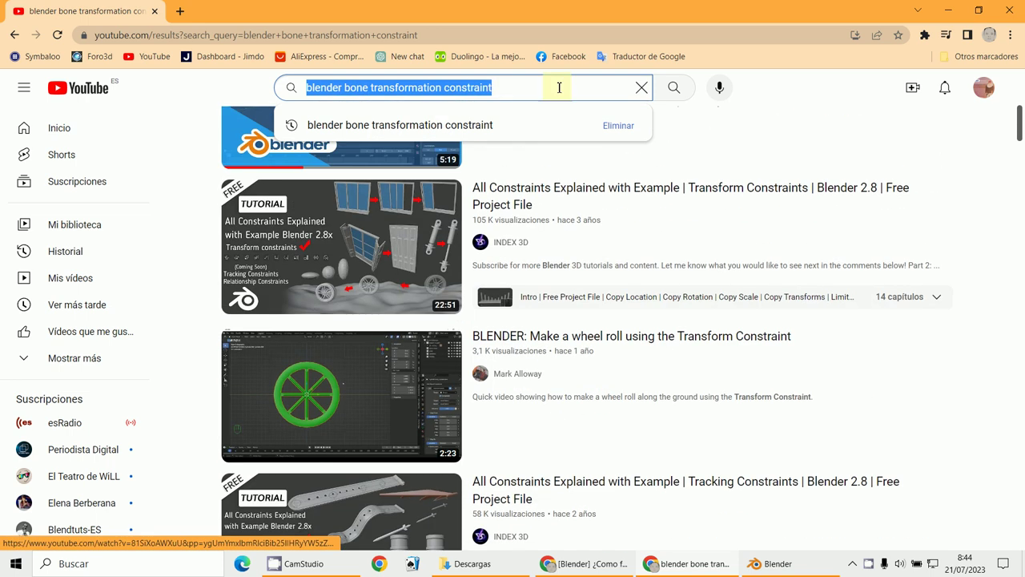
left_click(1006, 9)
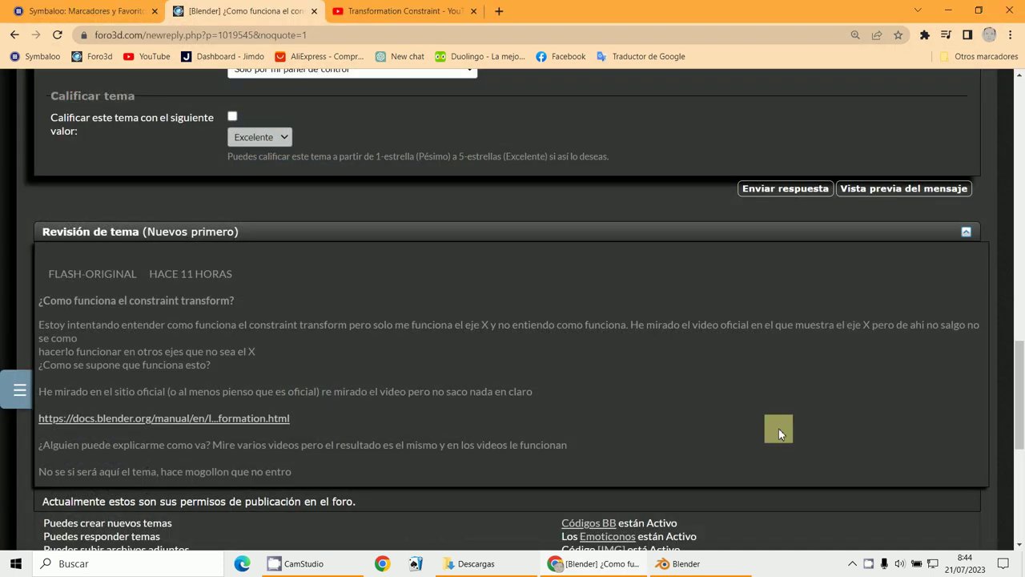
Switch to Blender, put the armature in Pose Mode and show Bone2's bone constraint settings.
left_click(685, 564)
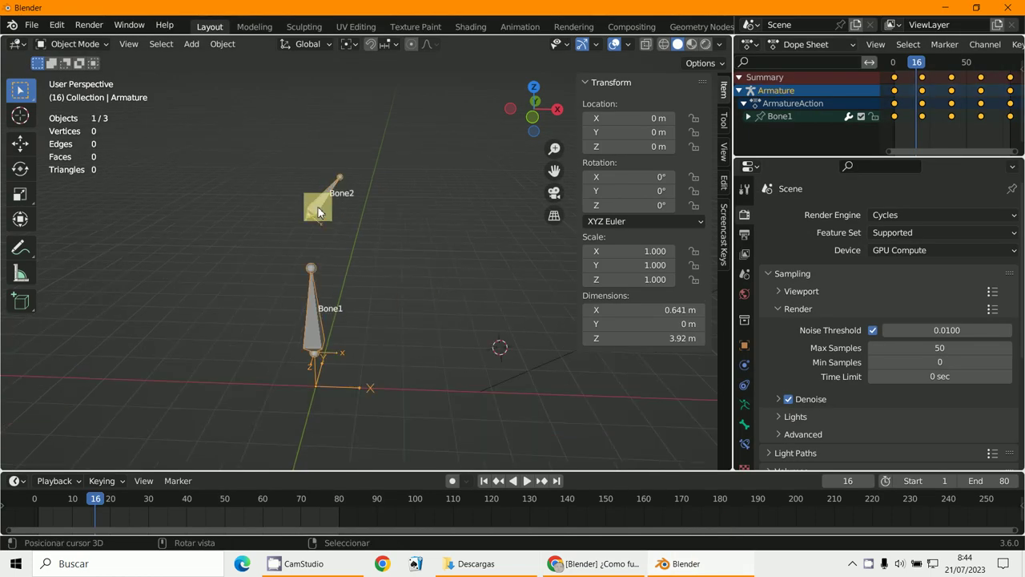
left_click(66, 45)
left_click(79, 91)
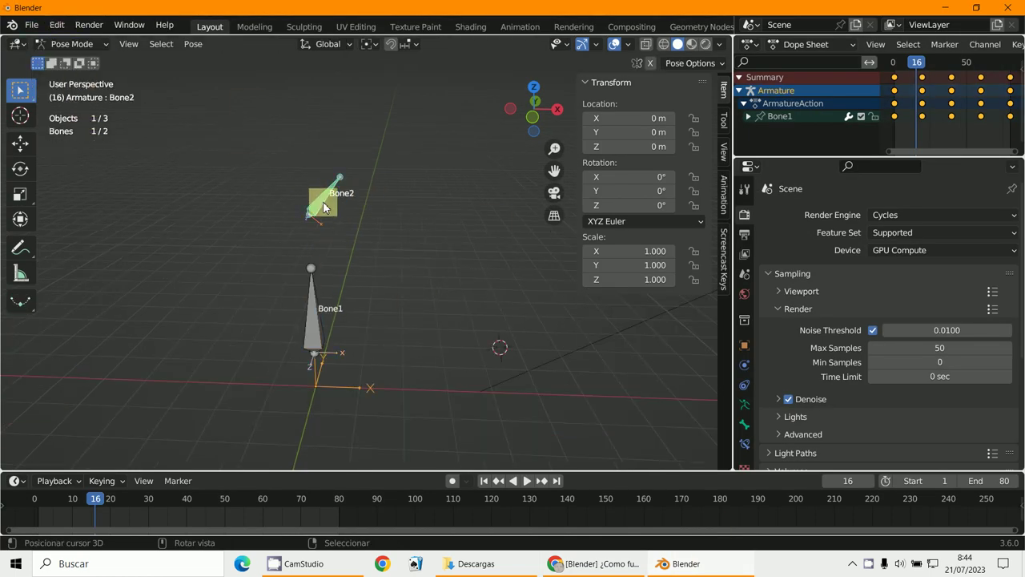
left_click(744, 443)
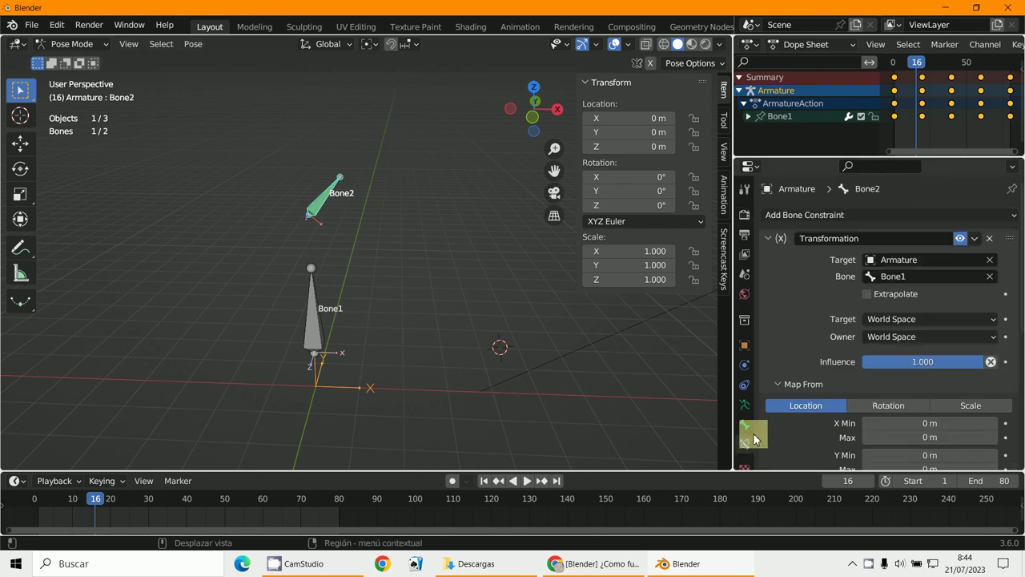
scroll(799, 395, "down", 2)
scroll(799, 395, "up", 4)
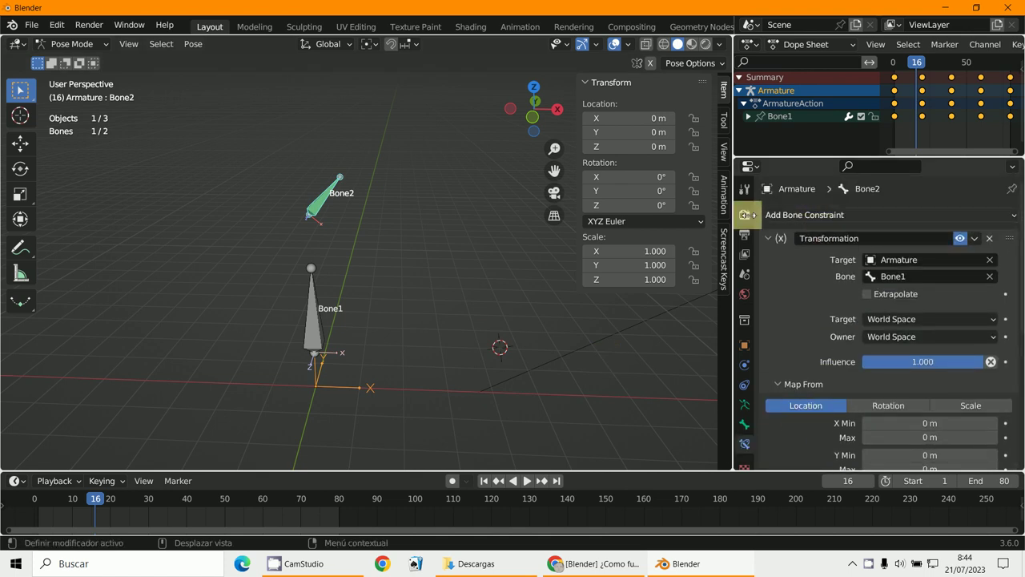
Enlarge the properties area in width and height to show the Transformation constraint's mapping settings.
left_click_drag(734, 192, 613, 193)
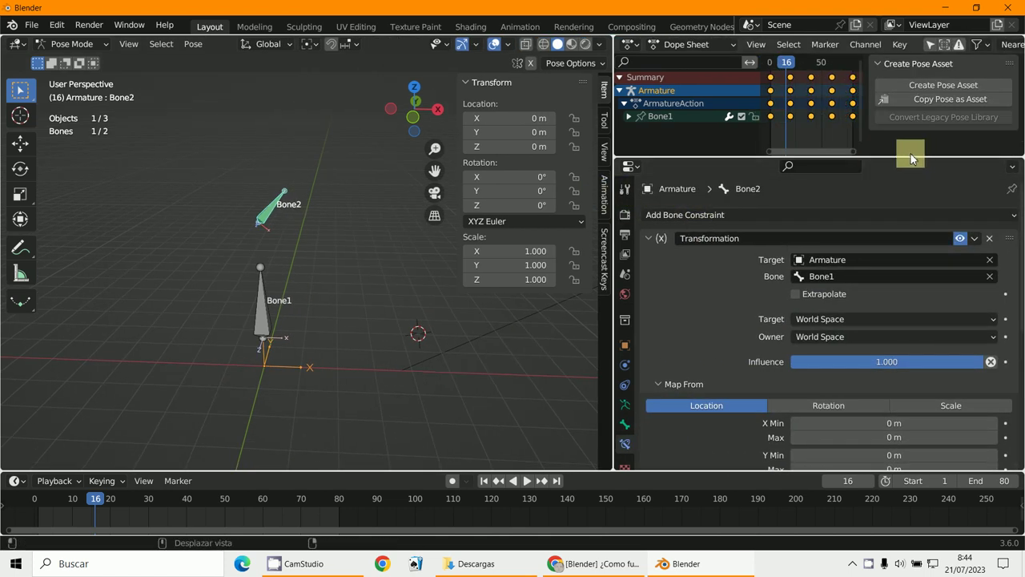
left_click_drag(902, 158, 945, 55)
scroll(873, 281, "down", 2)
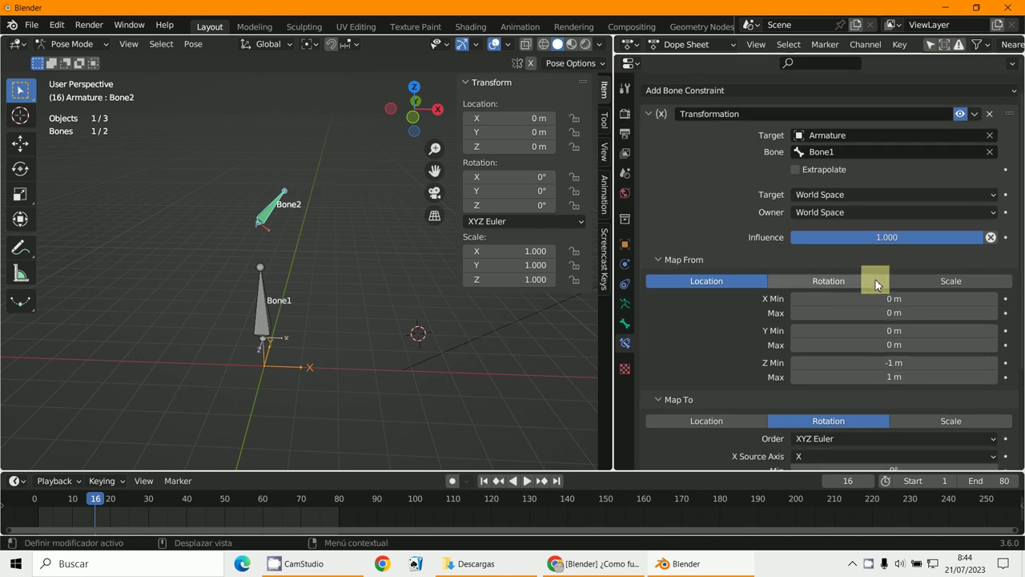
scroll(876, 285, "up", 2)
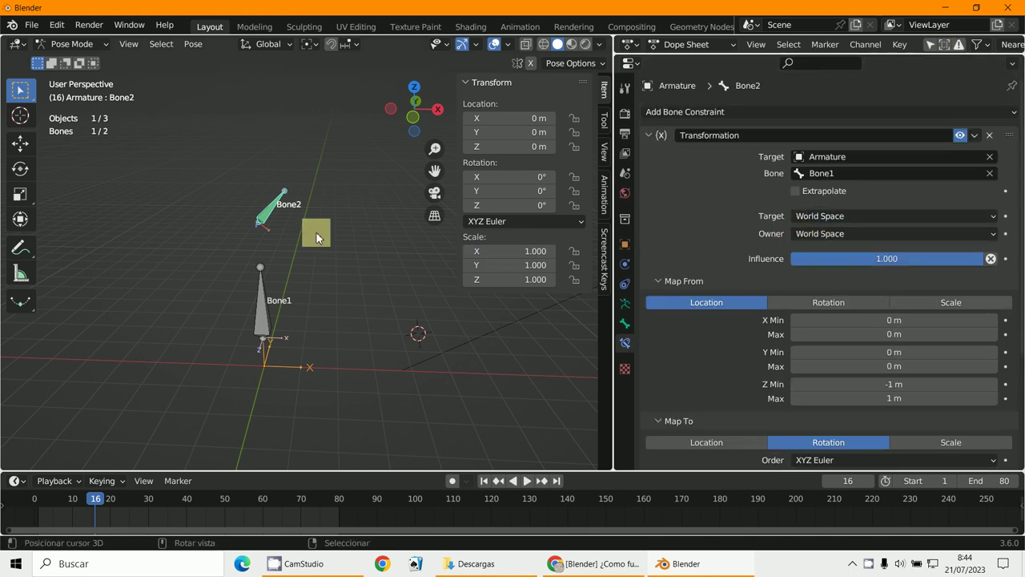
Rotate Bone2 freely by about 28° clockwise in the front orthographic view.
middle_click_drag(313, 232, 285, 211)
left_click_drag(285, 214, 243, 206)
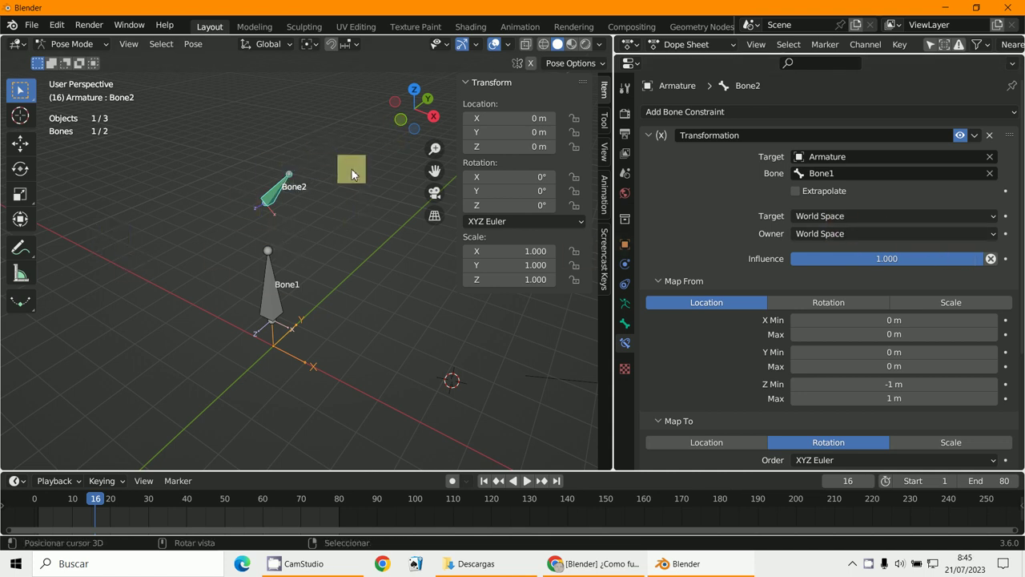
key("KP_1")
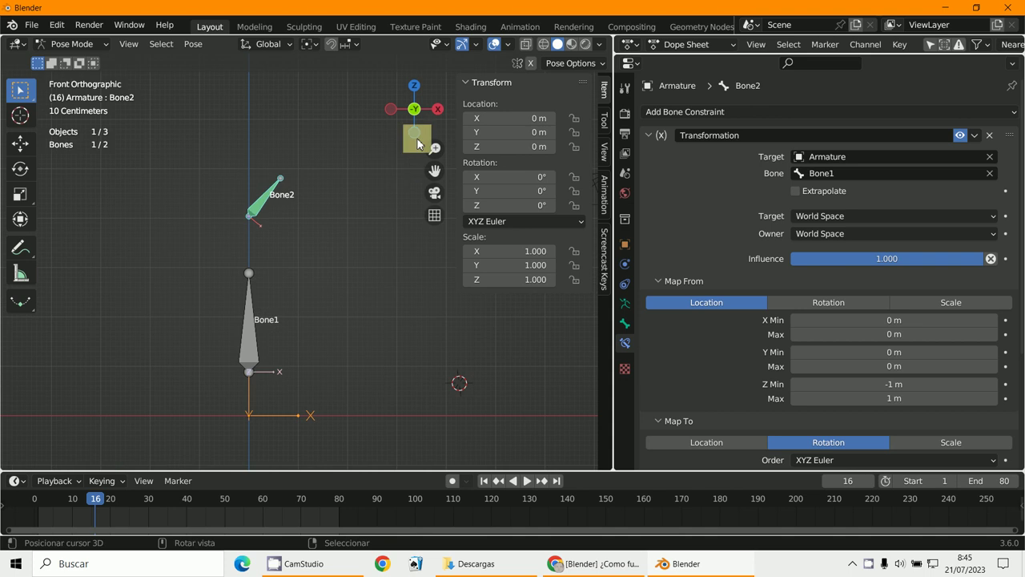
key("r")
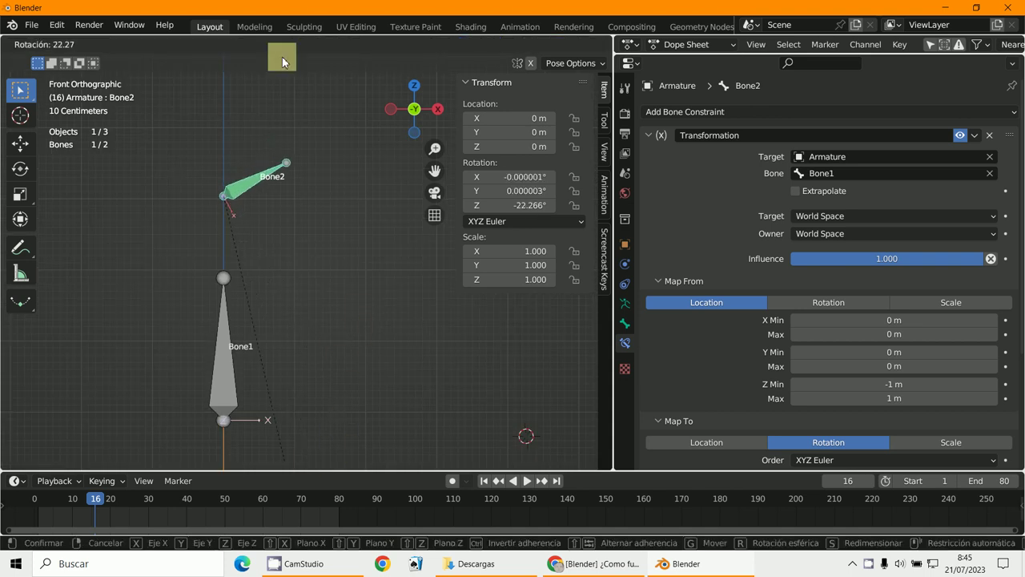
left_click(261, 64)
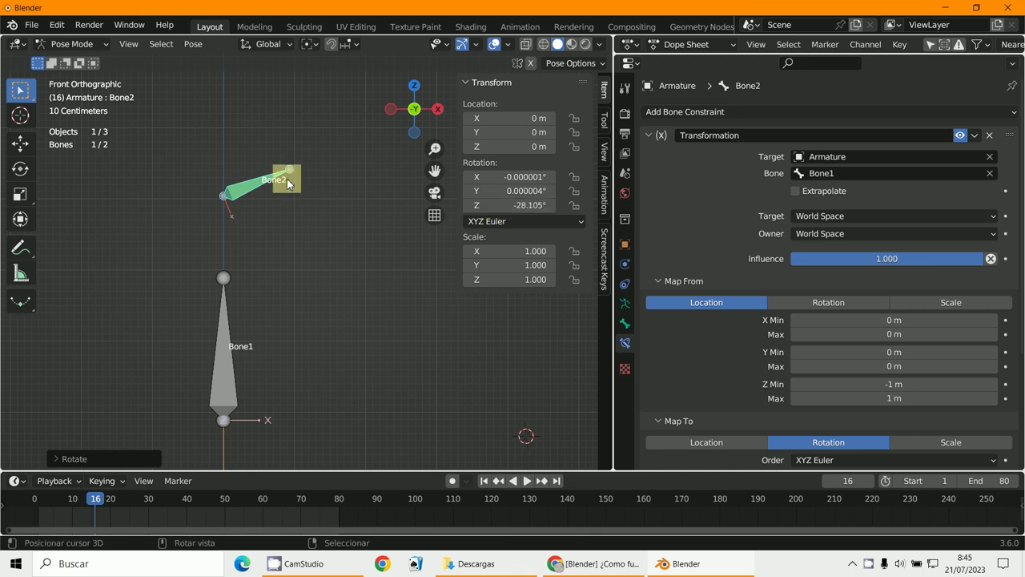
Try rotating Bone2 about the global Z axis and about the global Y axis, without keeping the rotations.
key("r")
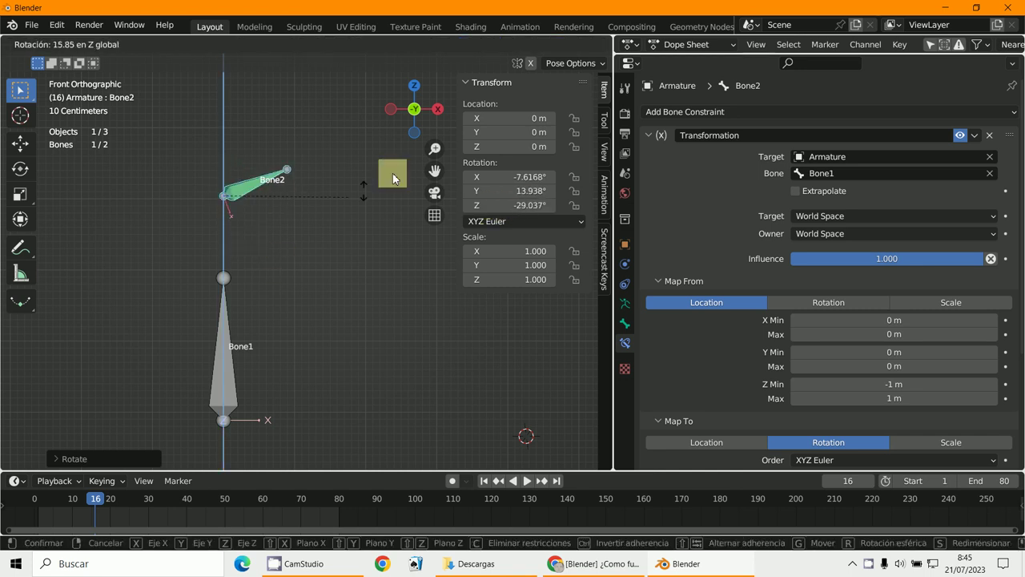
key("Escape")
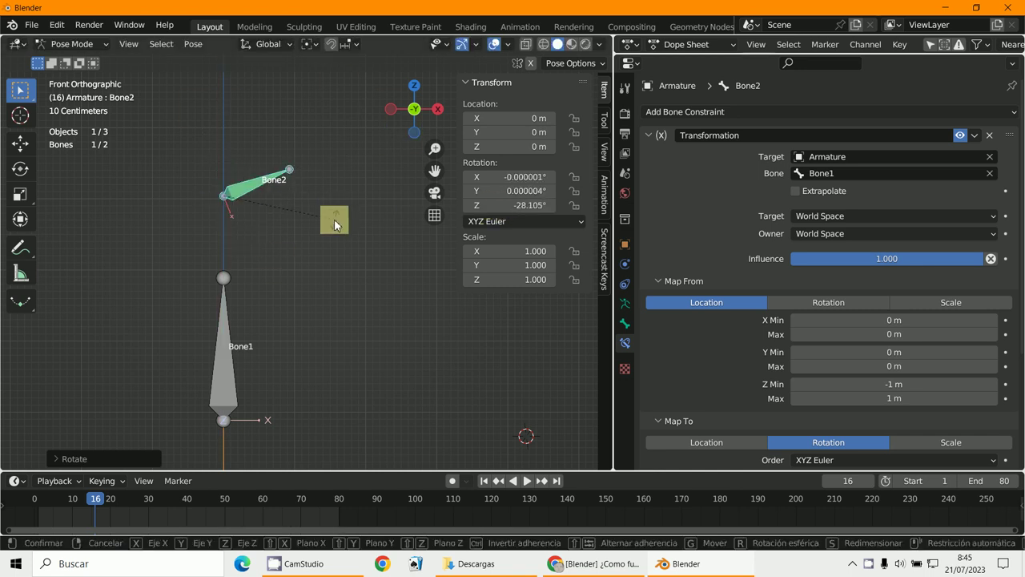
key("r")
key("y")
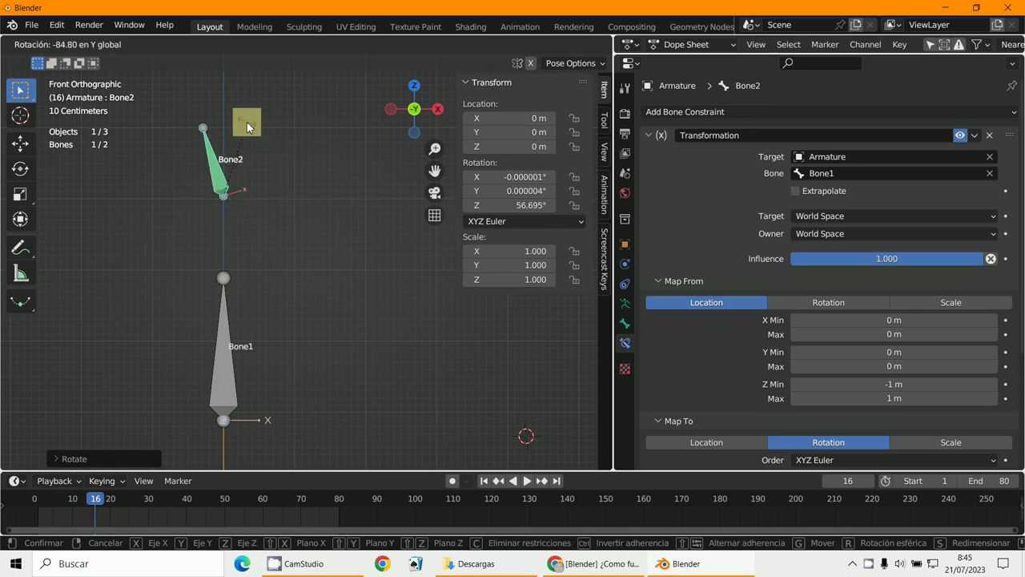
left_click(317, 169)
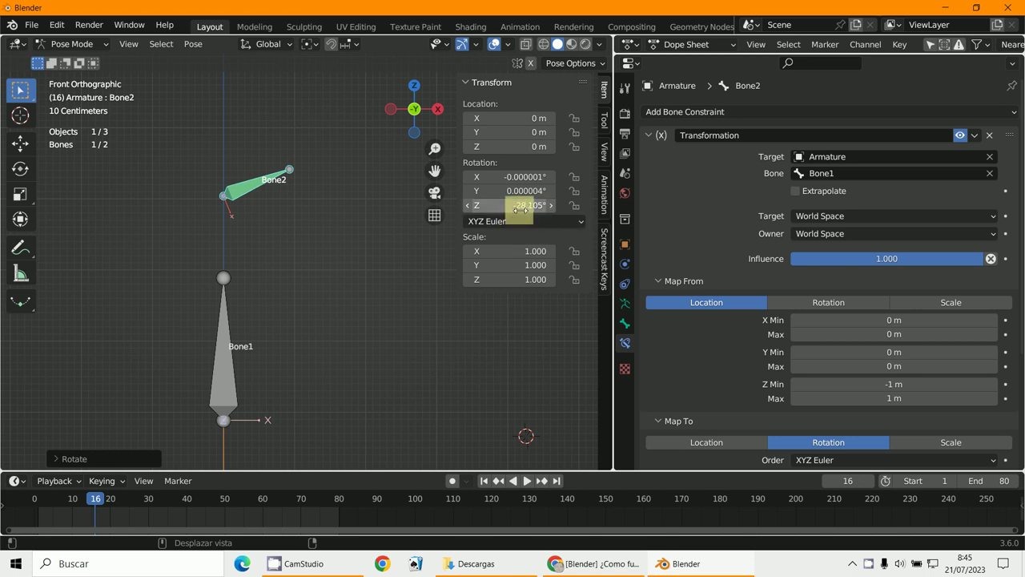
key("r")
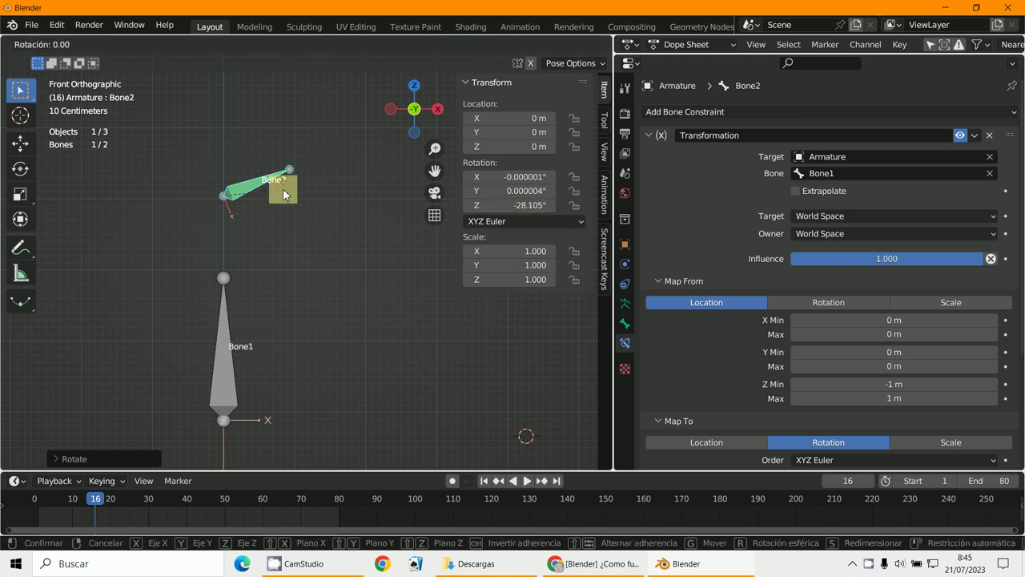
right_click(305, 200)
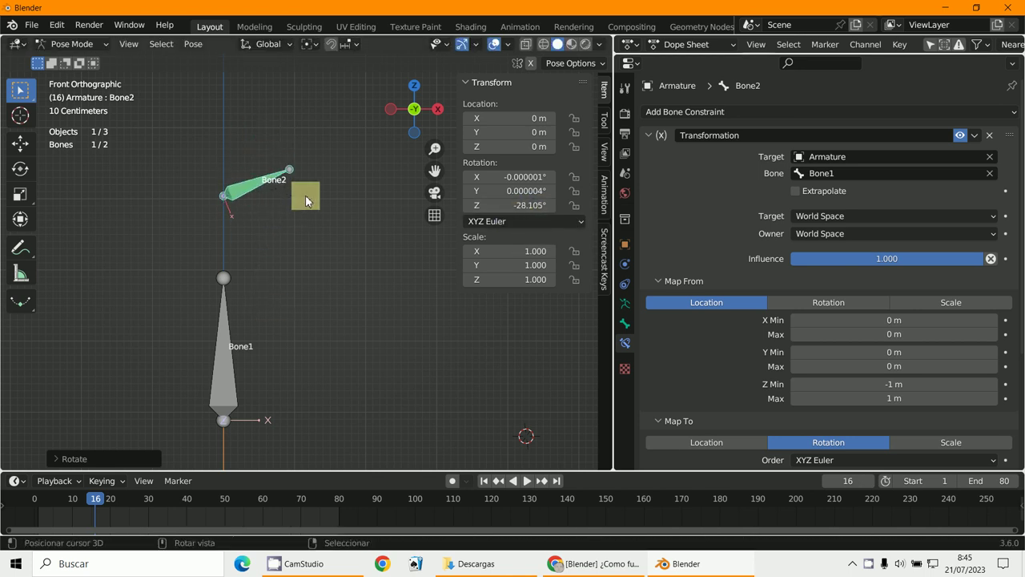
Clear Bone2's pose rotation and try another rotation about the global Y axis without keeping it.
key("alt+r")
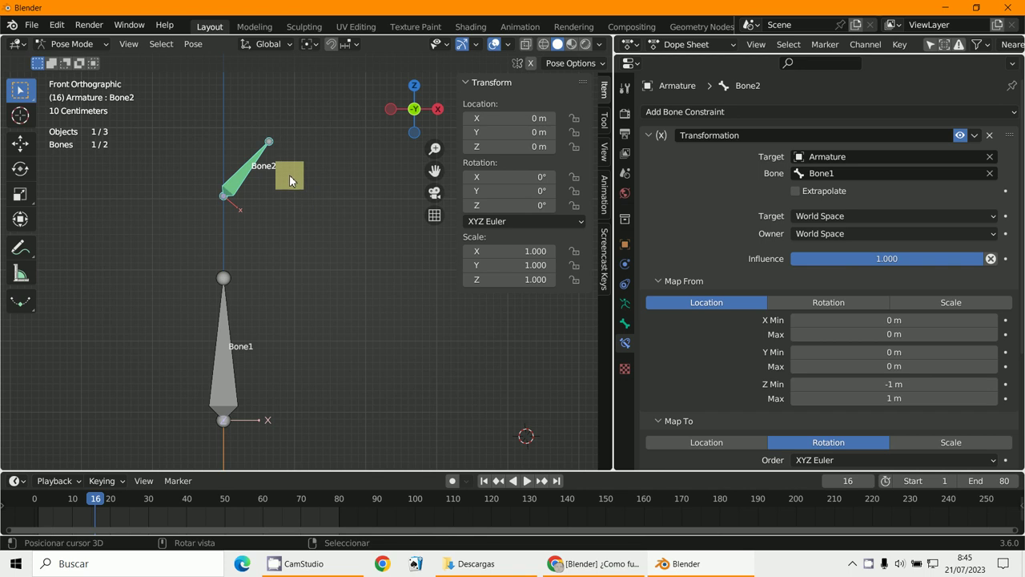
key("r")
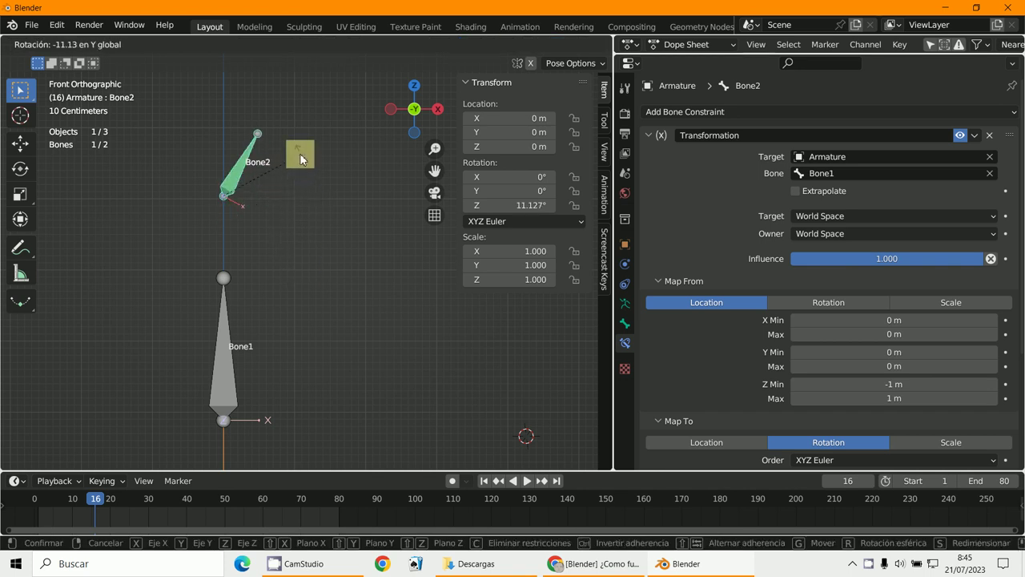
right_click(297, 155)
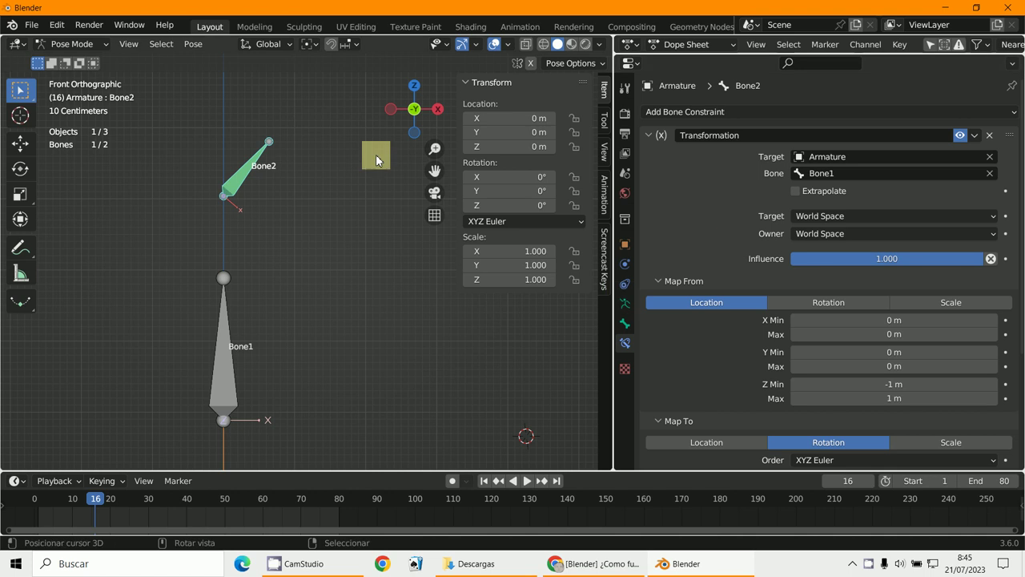
Put the armature in Object Mode and examine its object axes and the Axes option in the object's Viewport Display settings.
middle_click_drag(357, 213, 556, 435)
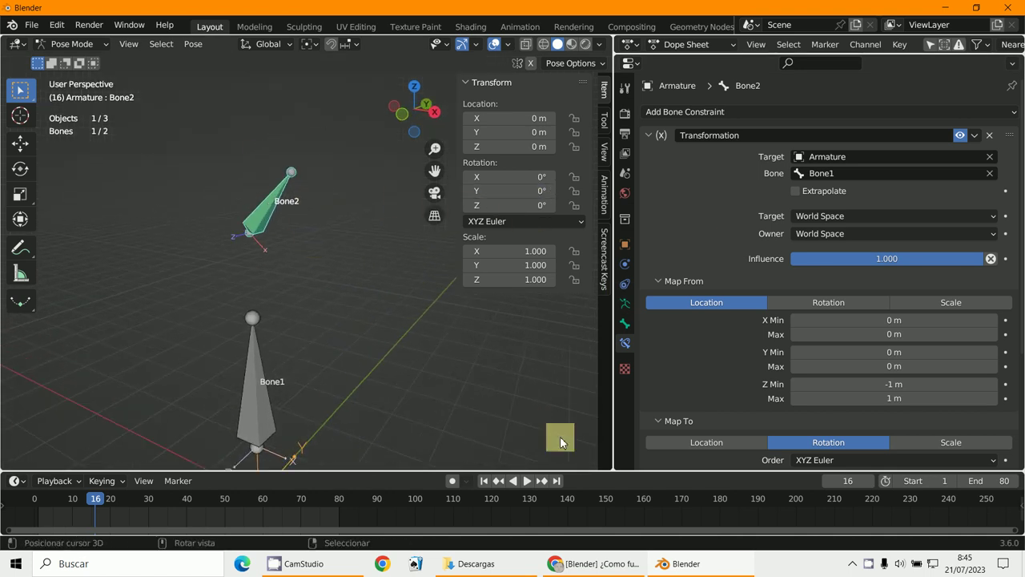
left_click(625, 250)
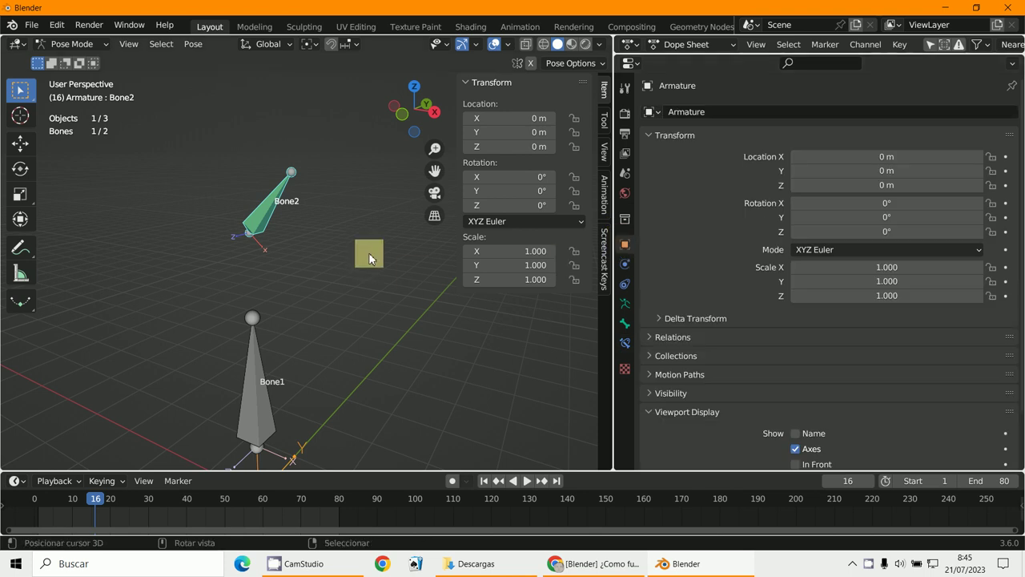
left_click(67, 45)
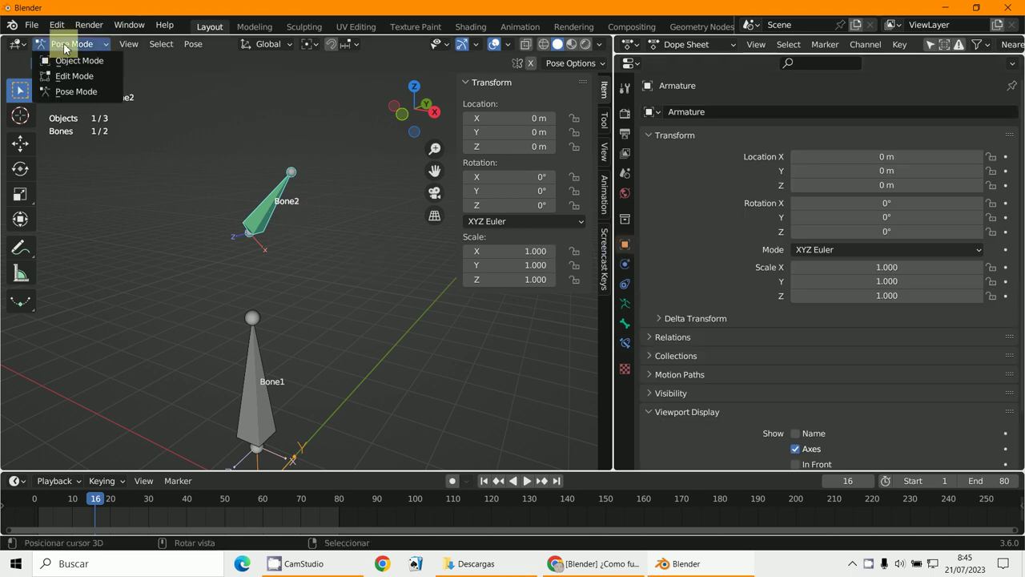
left_click(65, 48)
left_click(66, 48)
left_click(60, 62)
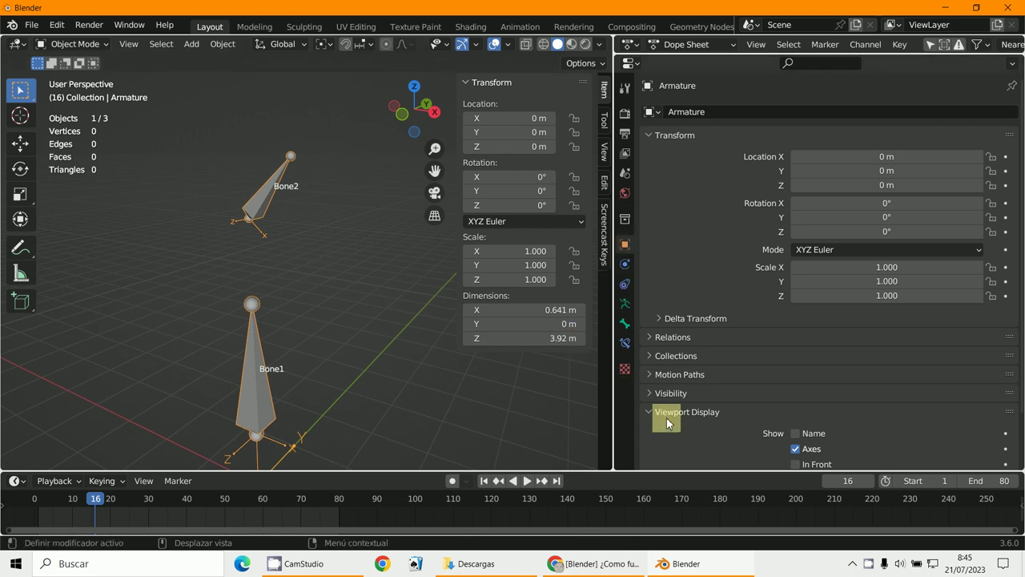
scroll(678, 429, "down", 2)
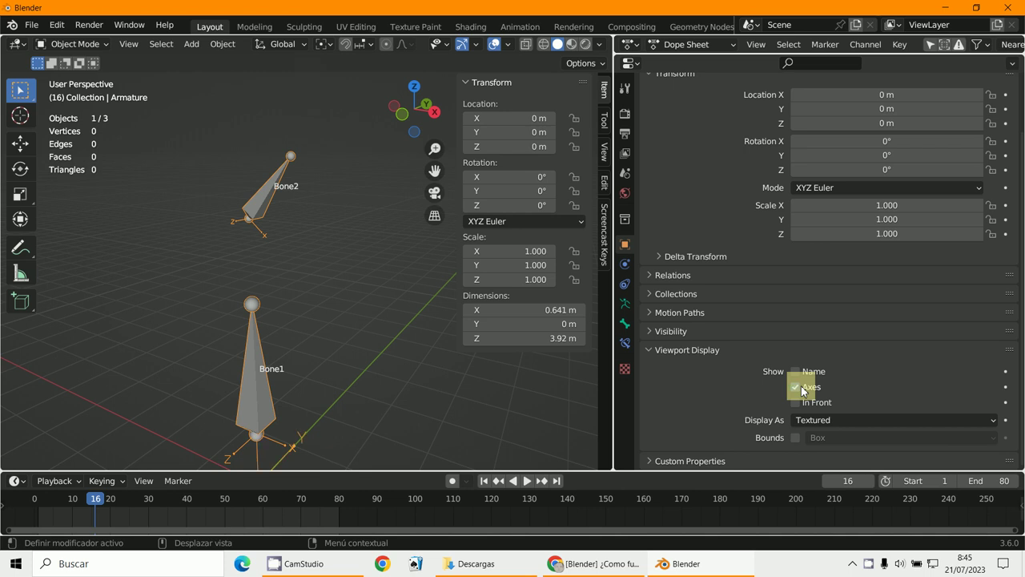
middle_click_drag(433, 405, 371, 348)
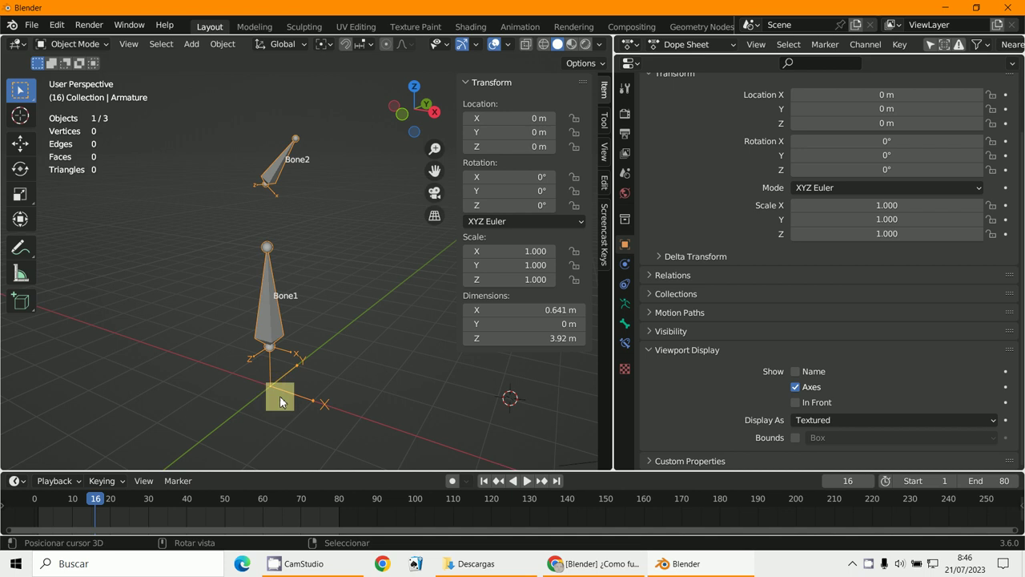
middle_click_drag(280, 396, 295, 345)
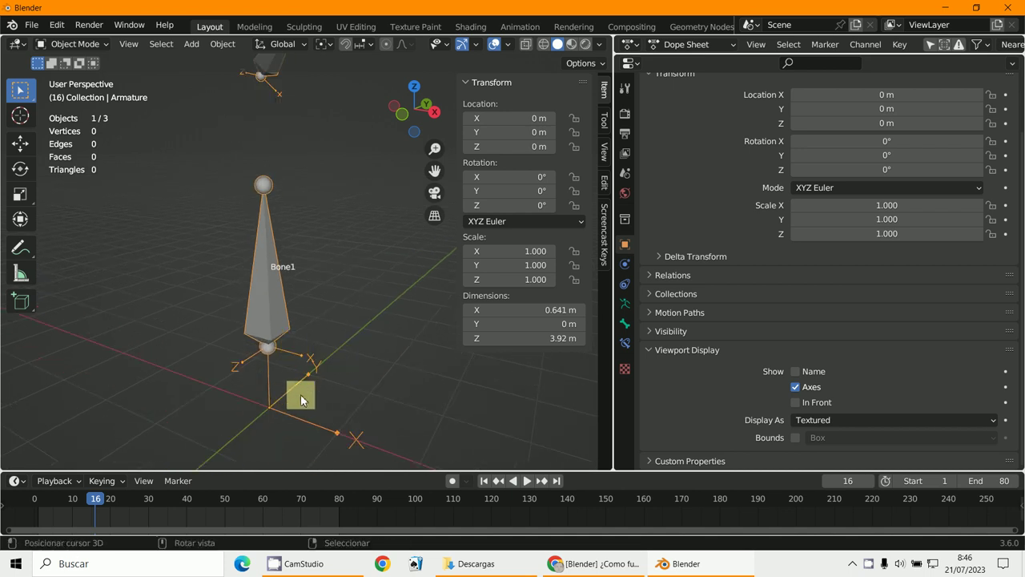
middle_click_drag(273, 379, 393, 344)
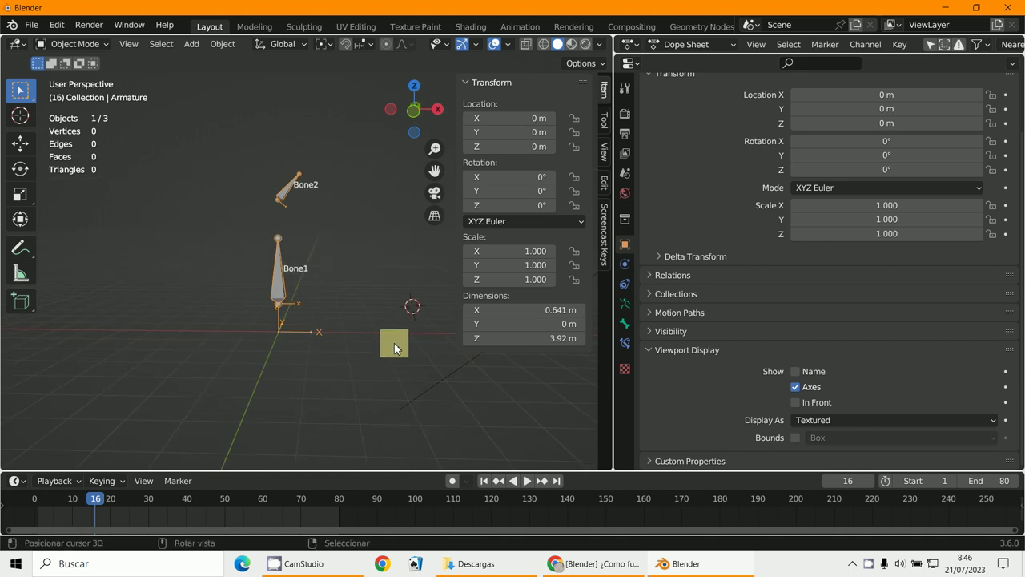
Return the armature to Pose Mode and toggle the Axes display in its armature data off and on again.
left_click(625, 304)
left_click(70, 44)
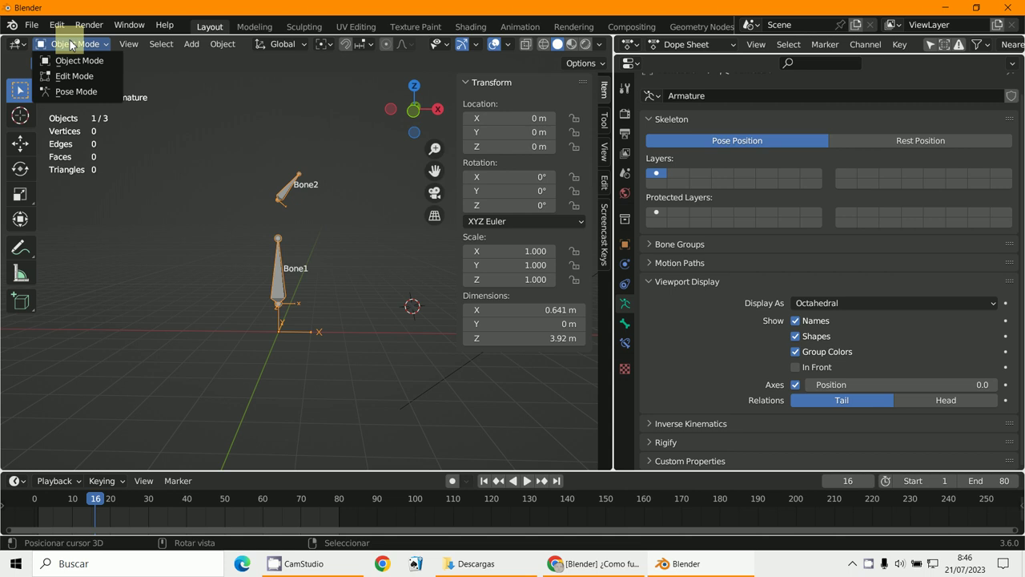
left_click(65, 92)
middle_click_drag(222, 195, 241, 290)
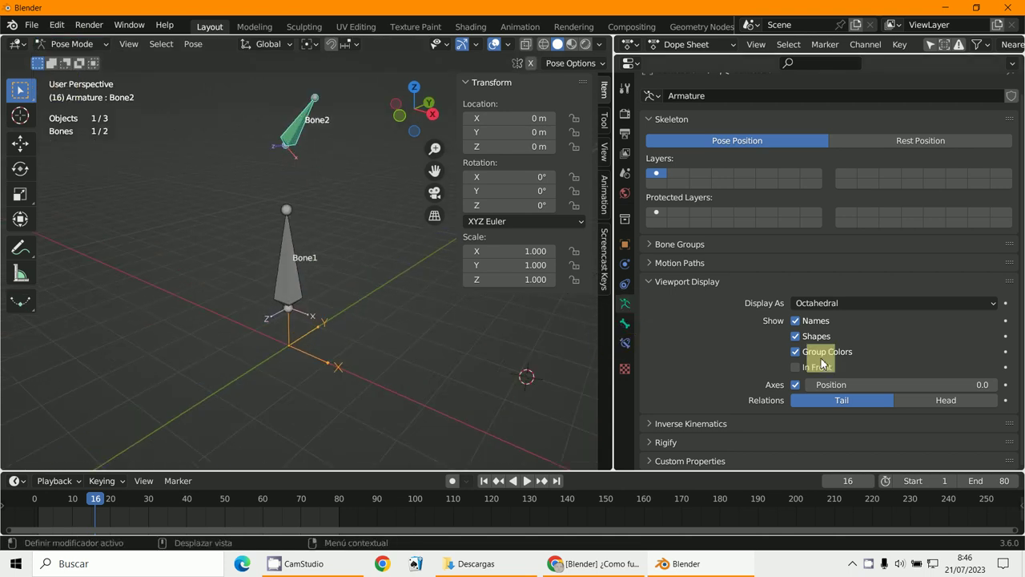
left_click(795, 386)
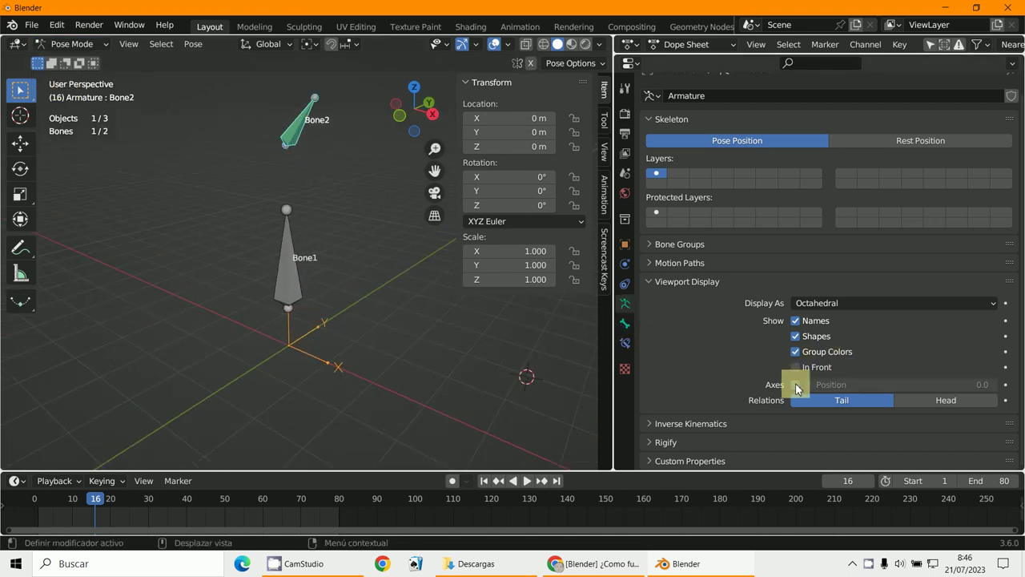
left_click(796, 386)
Try rotating Bone2 about the global Z axis with its bone axes displayed, without keeping the rotation.
middle_click_drag(361, 281, 355, 297)
scroll(355, 296, "up", 4)
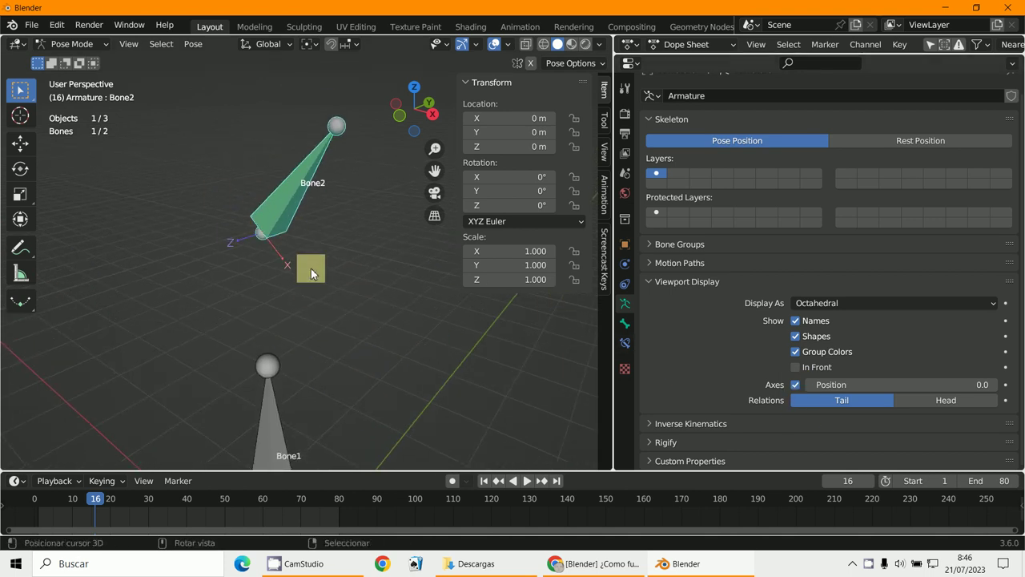
key("r")
key("z")
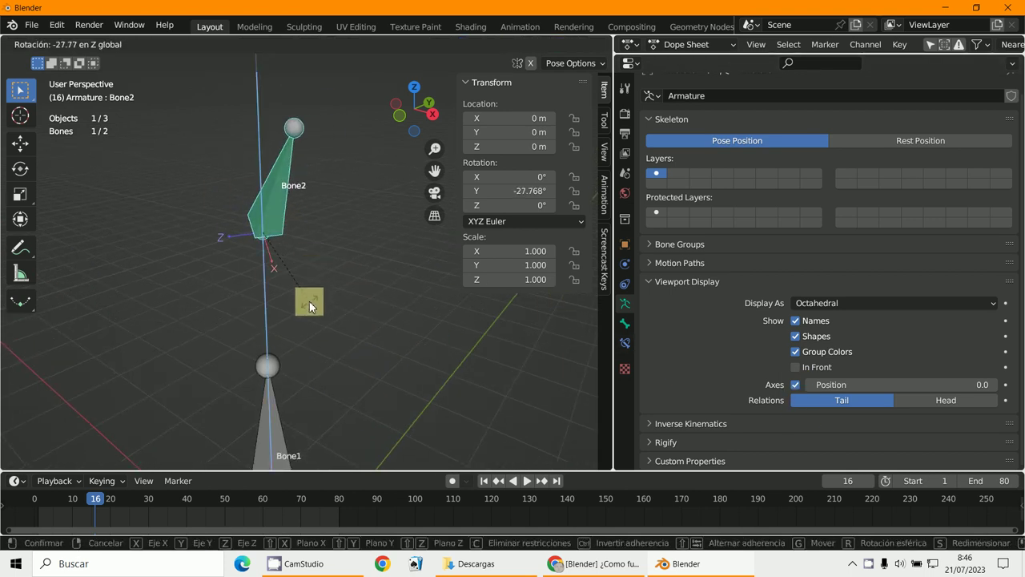
right_click(318, 263)
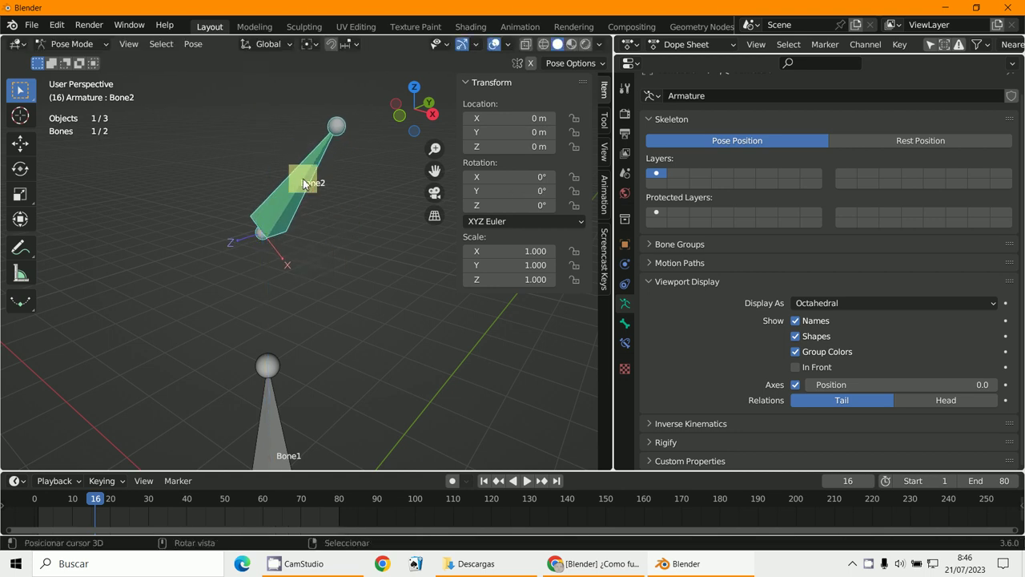
Set Bone2's Z rotation to -7° and toggle the armature's Axes display off and on again.
mouse_move(506, 206)
left_mouse_down()
mouse_move(550, 219)
mouse_move(468, 220)
mouse_move(513, 219)
mouse_move(501, 220)
left_mouse_up()
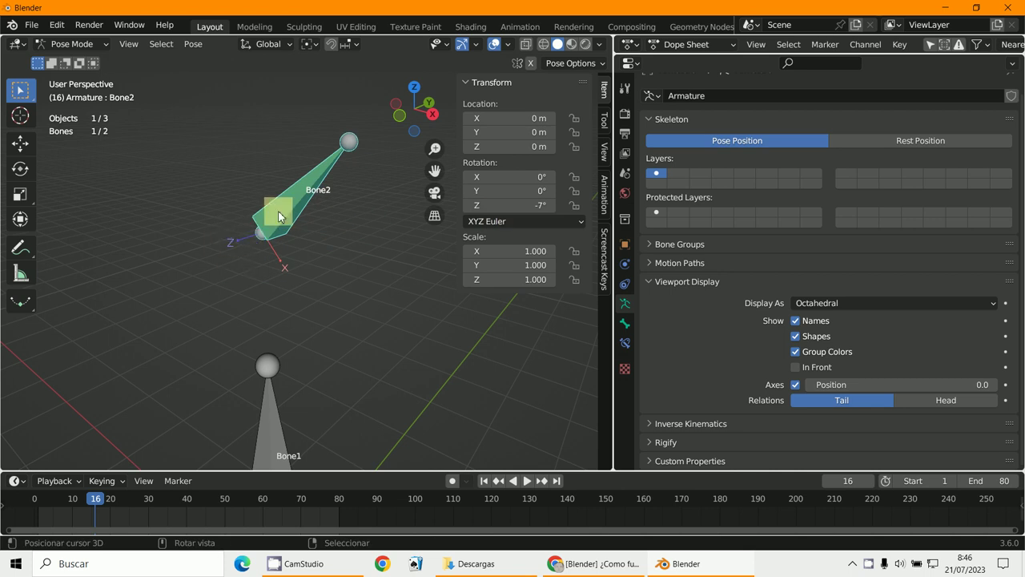
scroll(275, 240, "down", 2)
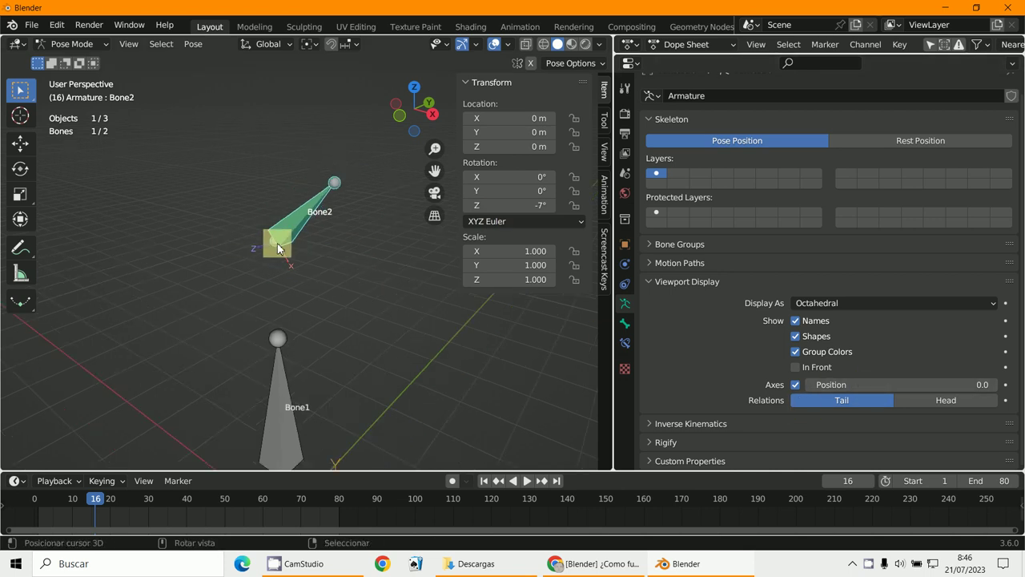
left_click(796, 386)
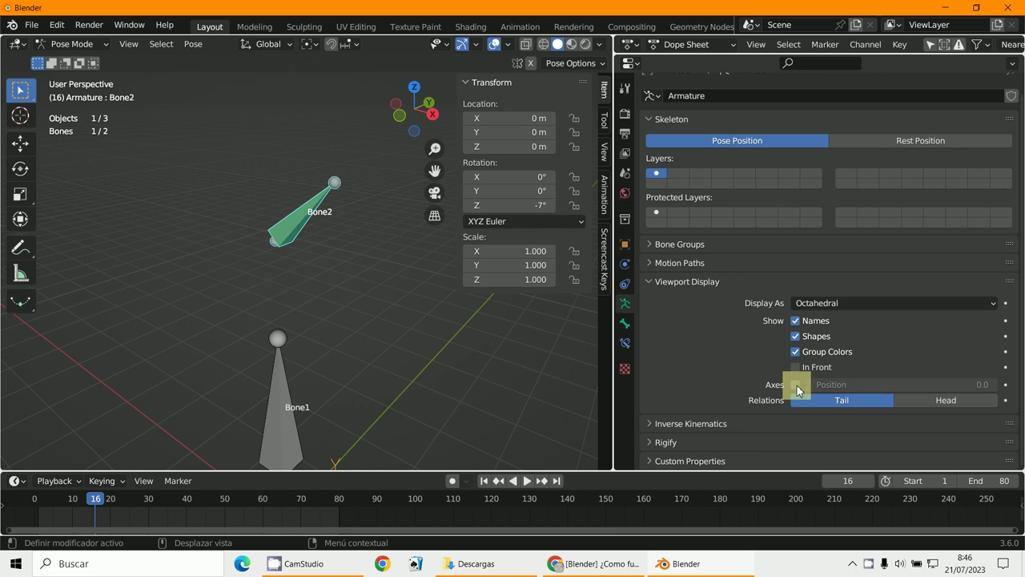
left_click(796, 386)
Select Bone1 and try a free rotation of it without keeping the rotation.
middle_click_drag(403, 305, 314, 274)
left_click(315, 275)
middle_click_drag(379, 335, 285, 383)
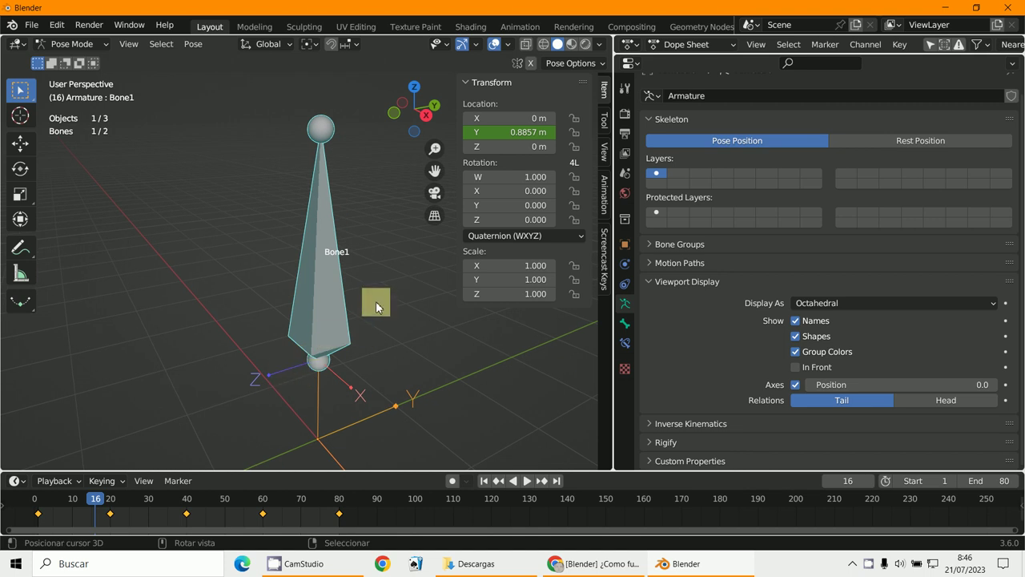
key("r")
right_click(405, 369)
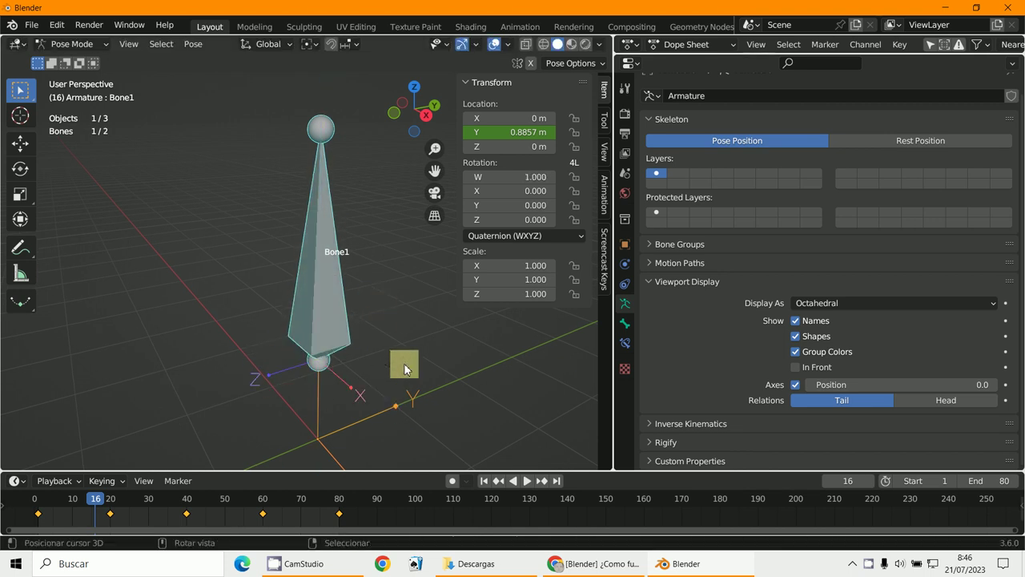
Switch Bone1's rotation mode to XYZ Euler and set its Z rotation to -21°.
left_click(512, 236)
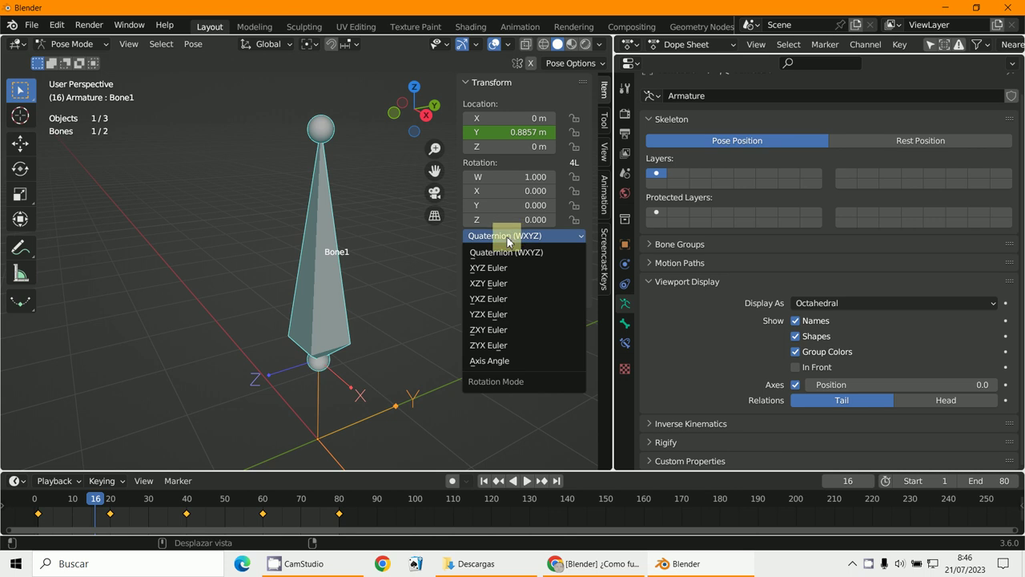
left_click(502, 275)
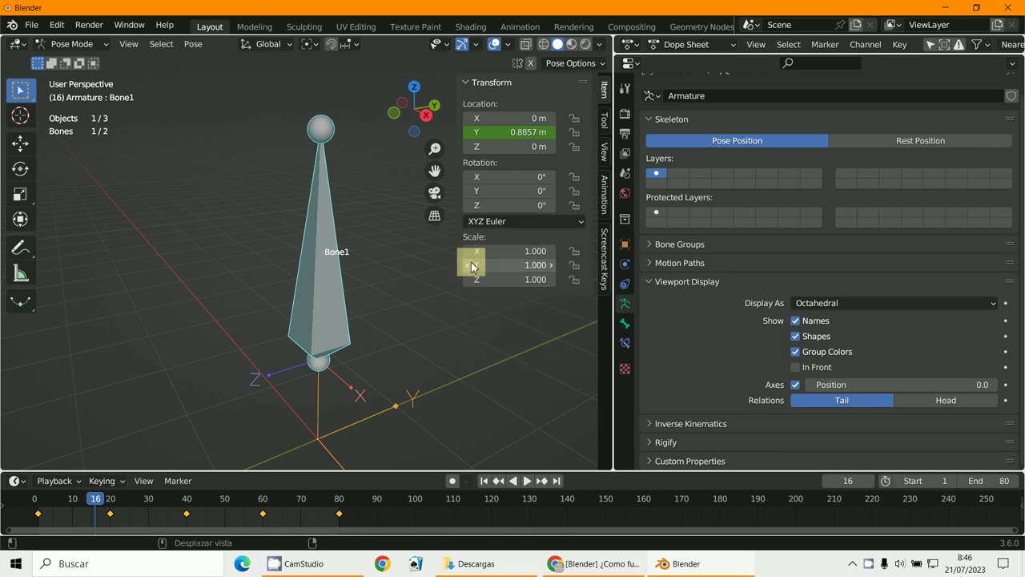
left_click_drag(509, 206, 390, 222)
Switch the viewport shading to Material Preview and try rotating Bone1 about the global Z axis without keeping the rotation.
key("z")
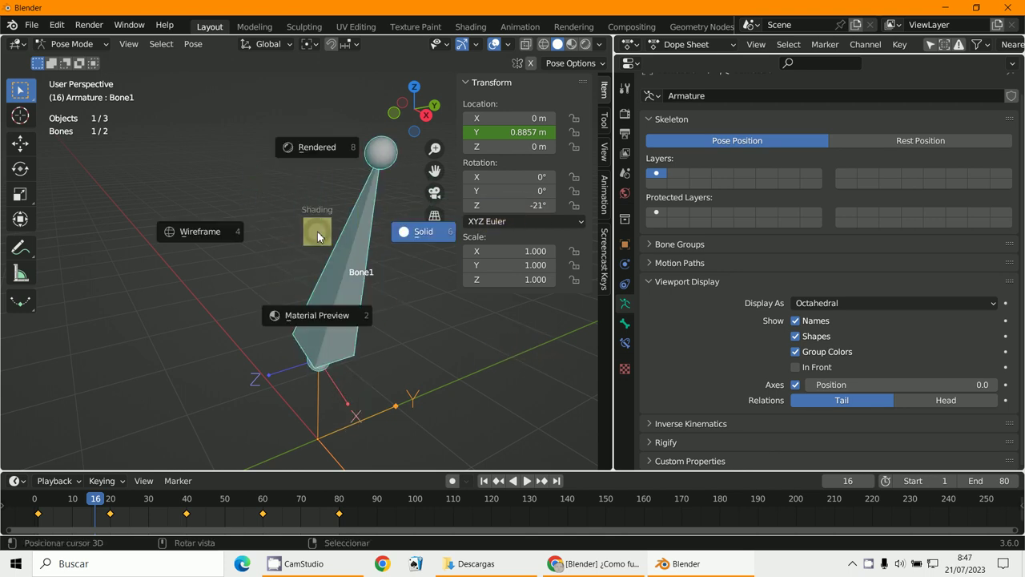
left_click(442, 372)
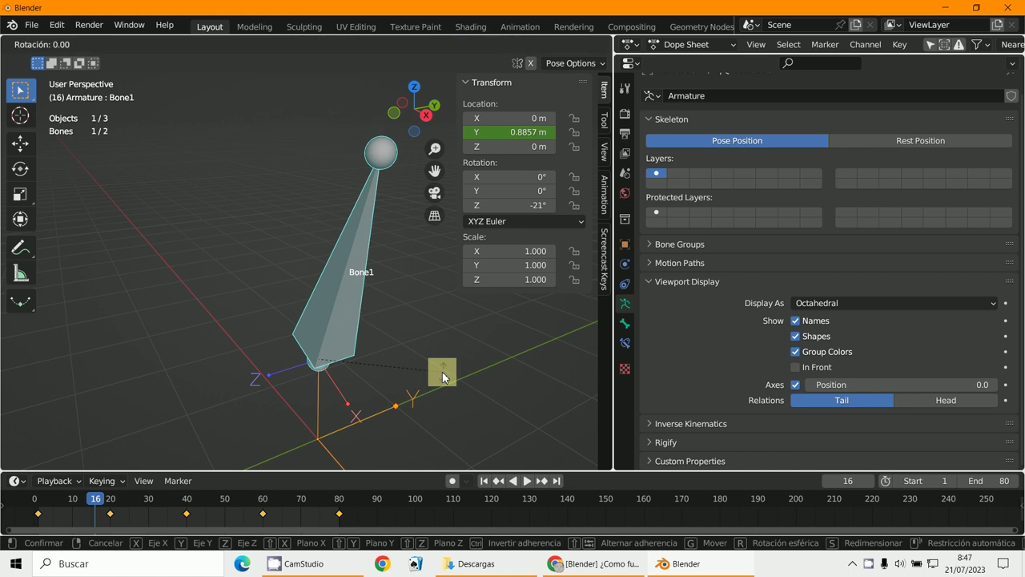
key("r")
key("z")
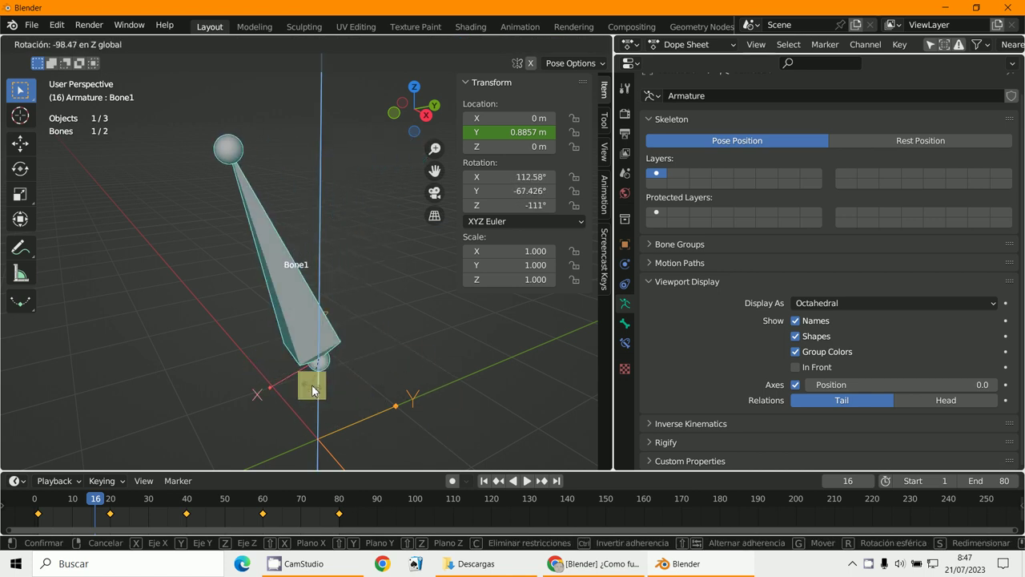
key("Escape")
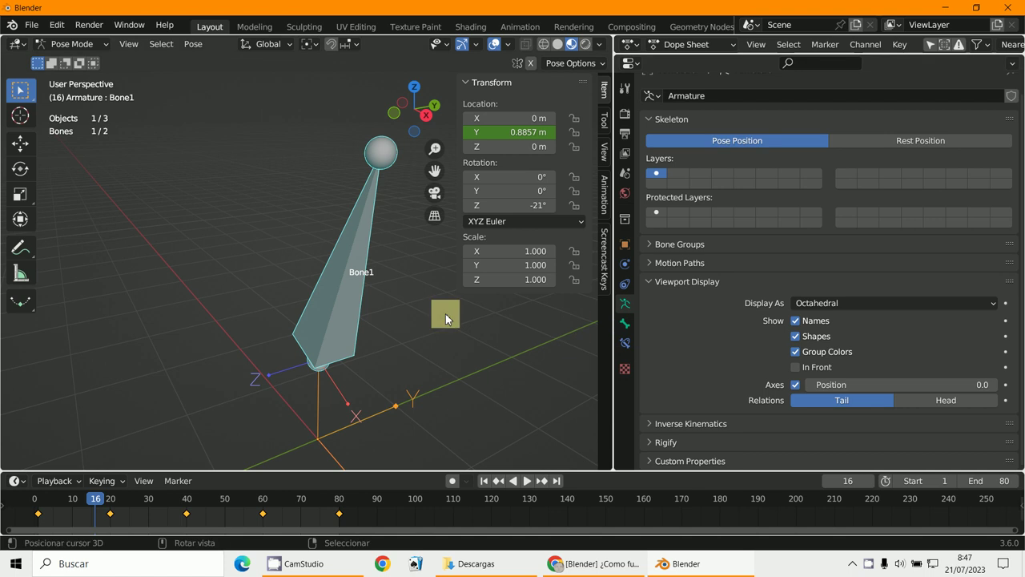
Hide the viewport's Transform sidebar and show the bone constraint settings of Bone2.
middle_click_drag(445, 313, 457, 334)
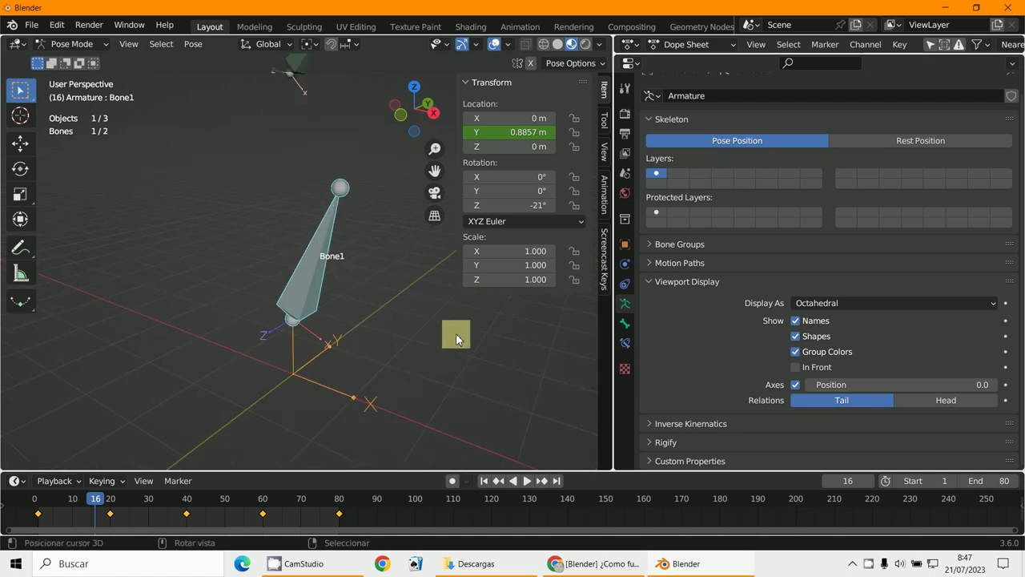
key("n")
mouse_move(419, 307)
middle_mouse_down()
mouse_move(427, 313)
mouse_move(423, 294)
middle_mouse_up()
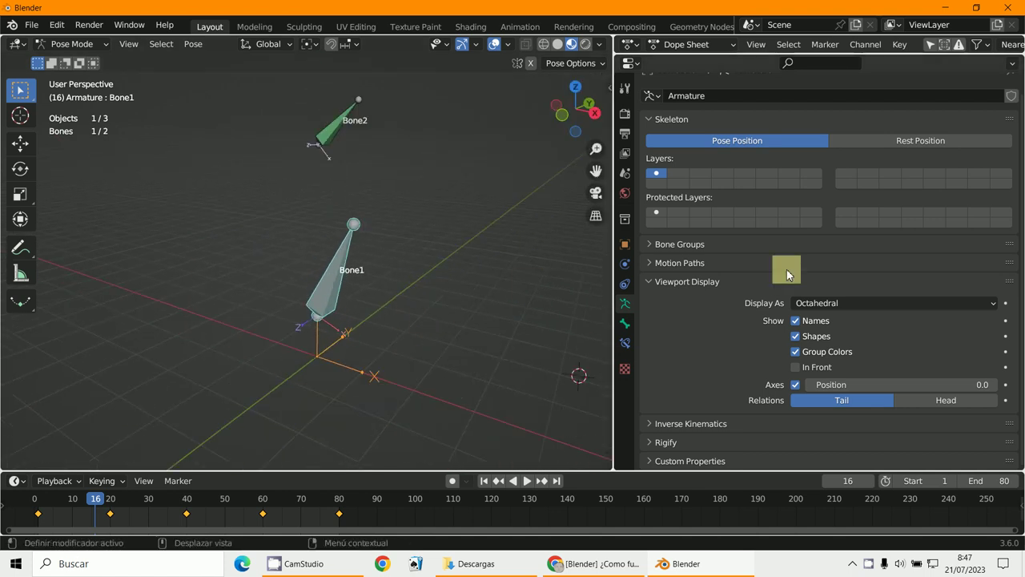
left_click(625, 343)
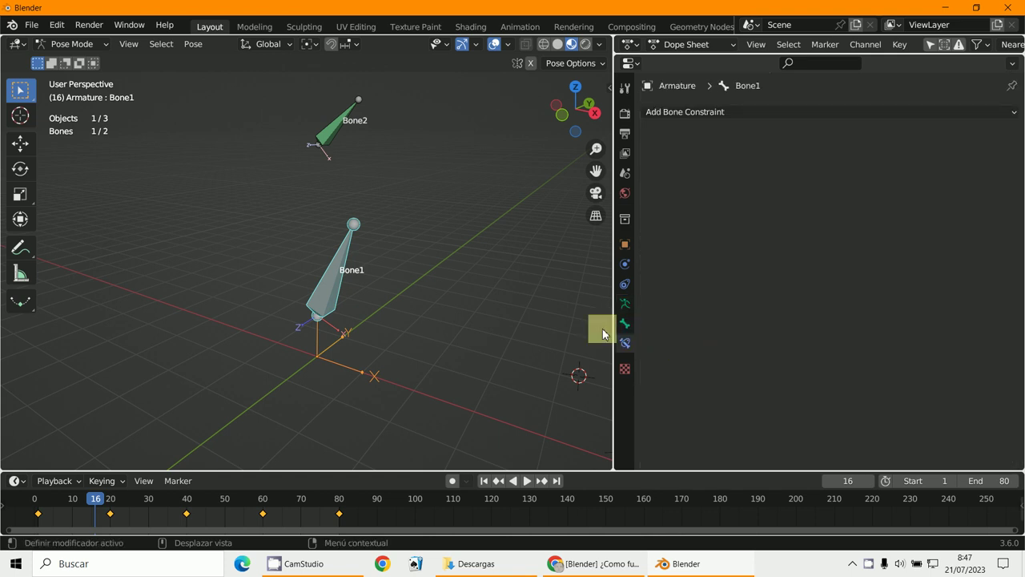
left_click(328, 122)
scroll(830, 367, "down", 5)
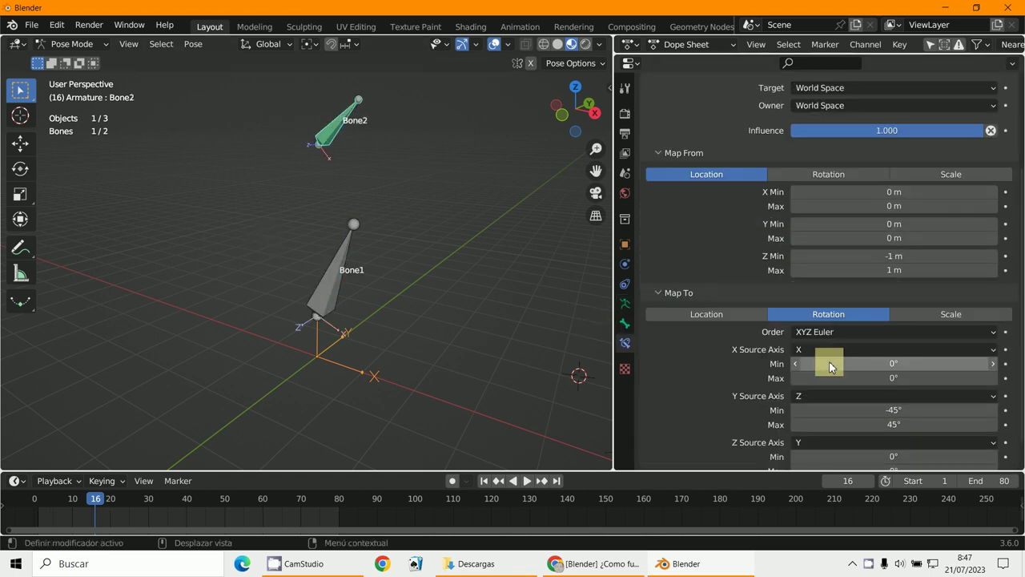
Examine the X and Y Source Axis settings under Map To Rotation in Bone2's Transformation constraint, alongside the bone's local axes.
scroll(831, 367, "down", 1)
left_click(817, 317)
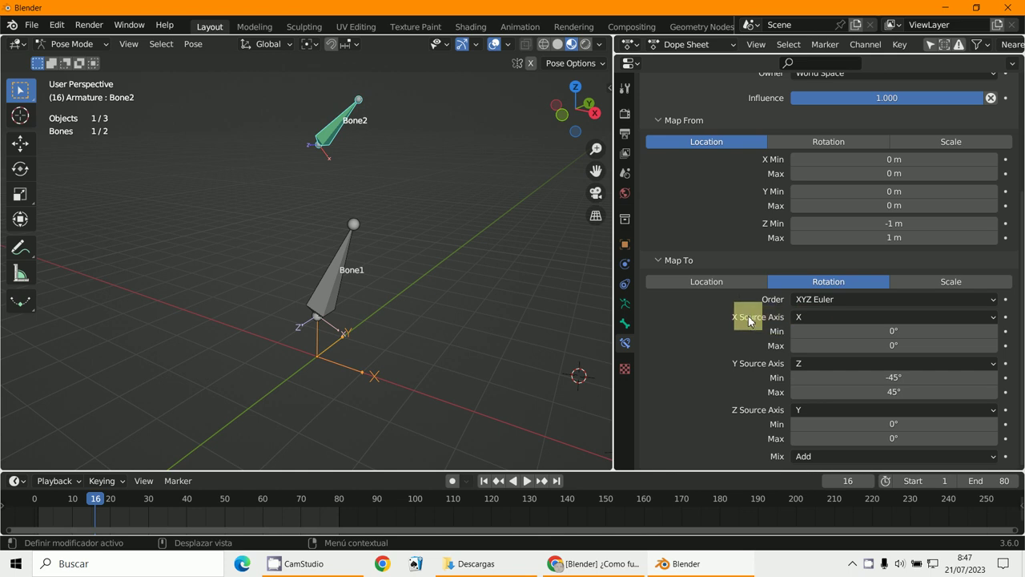
left_click(813, 318)
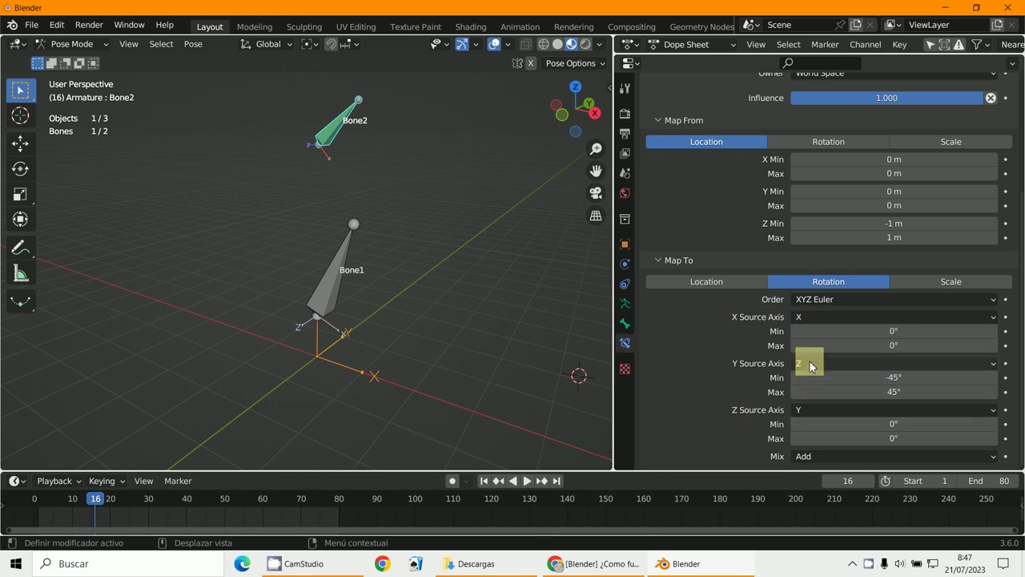
left_click(812, 366)
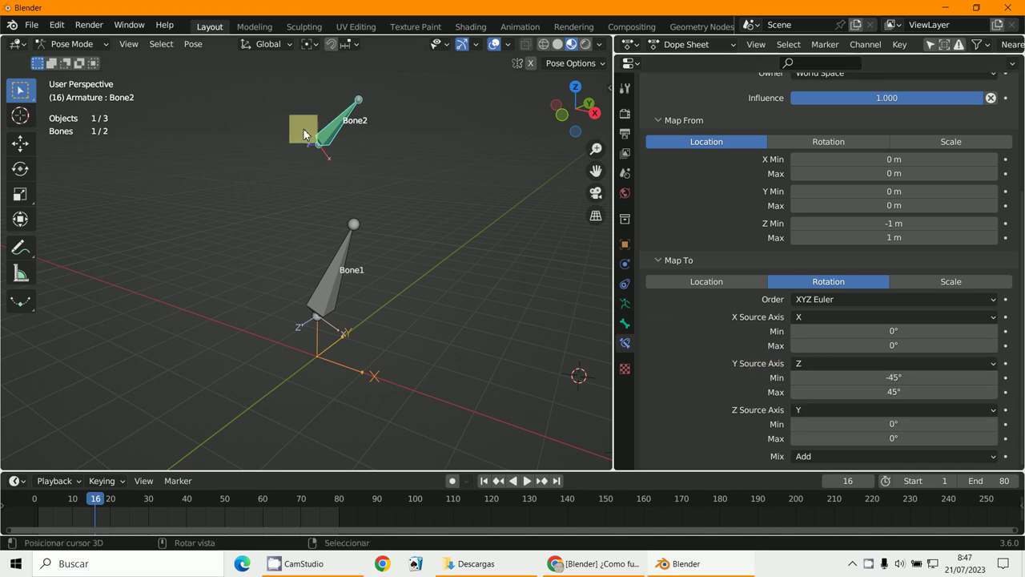
middle_click_drag(360, 155, 390, 226)
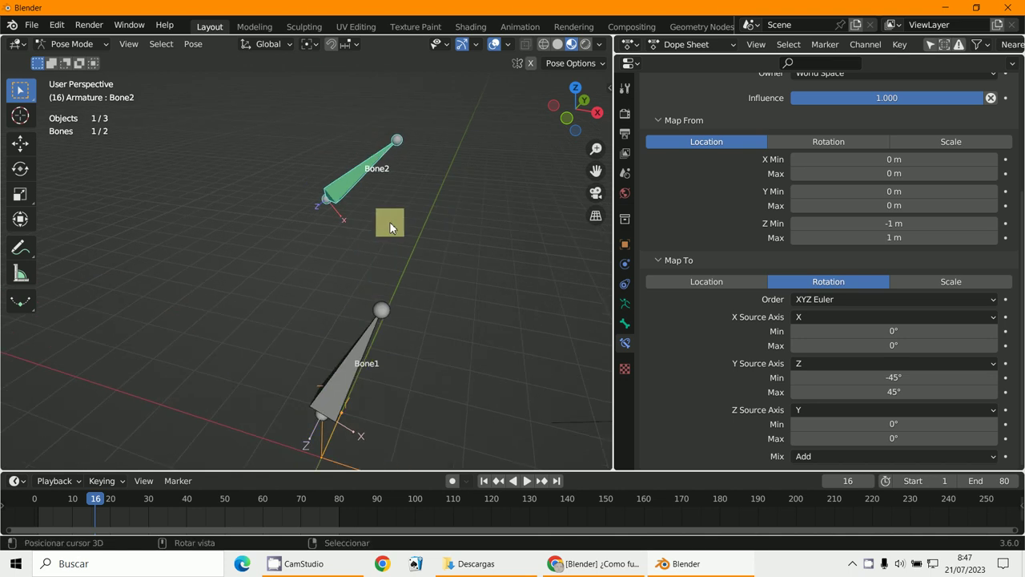
left_click(395, 221)
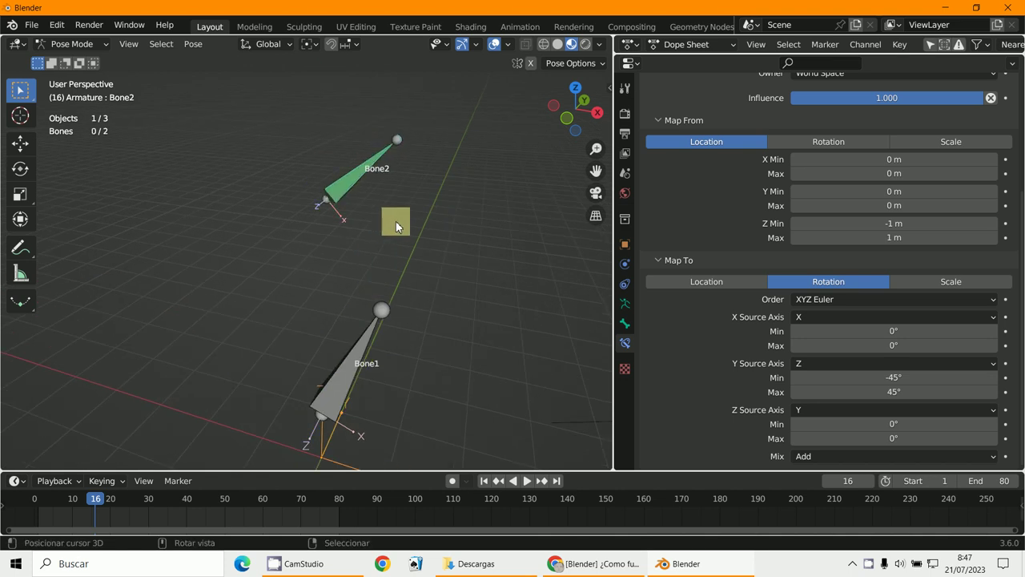
left_click(368, 173)
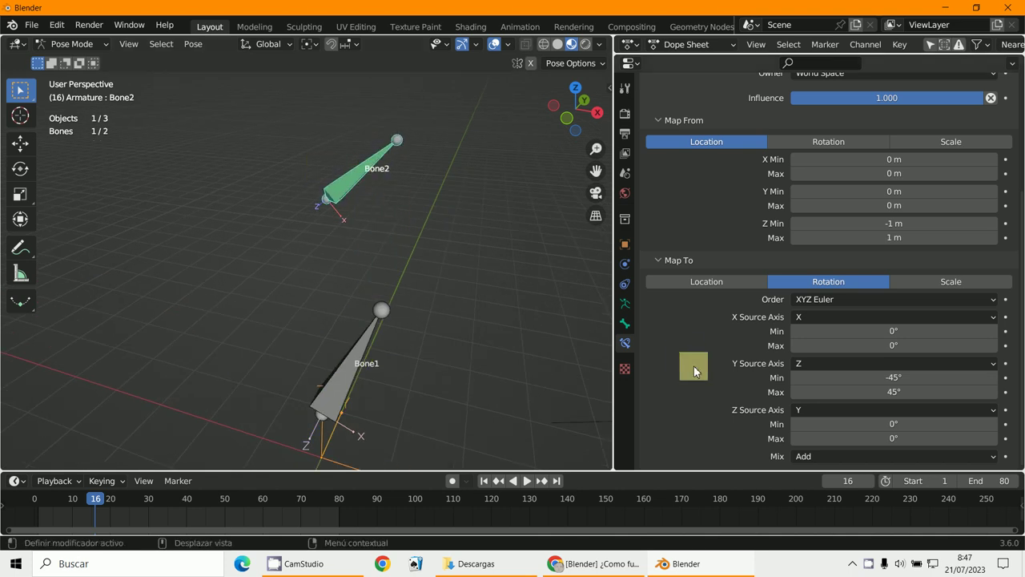
Choose Z as the Y Source Axis for the Map To rotation of Bone2's Transformation constraint.
scroll(873, 353, "up", 1)
scroll(870, 366, "down", 1)
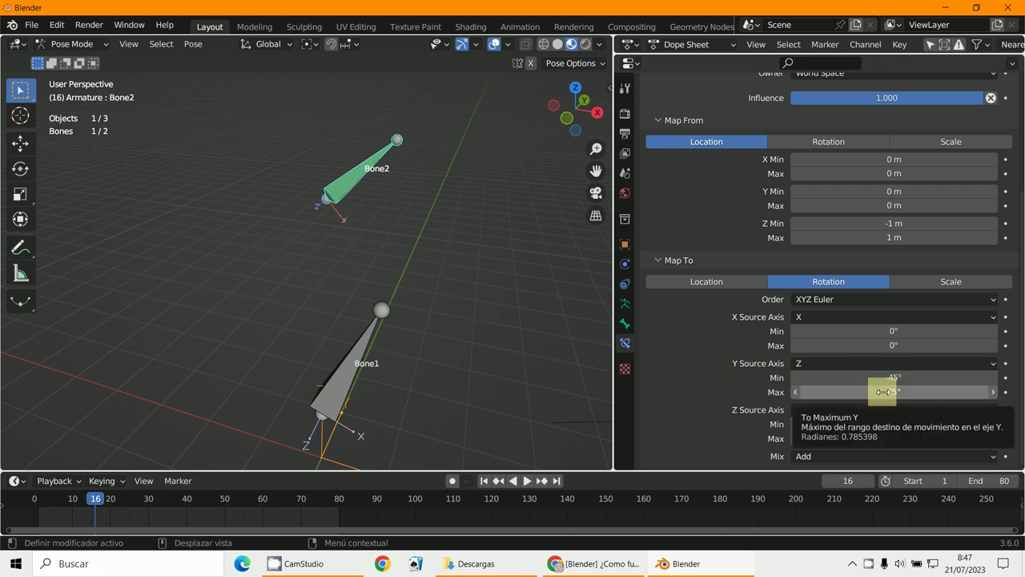
left_click(798, 365)
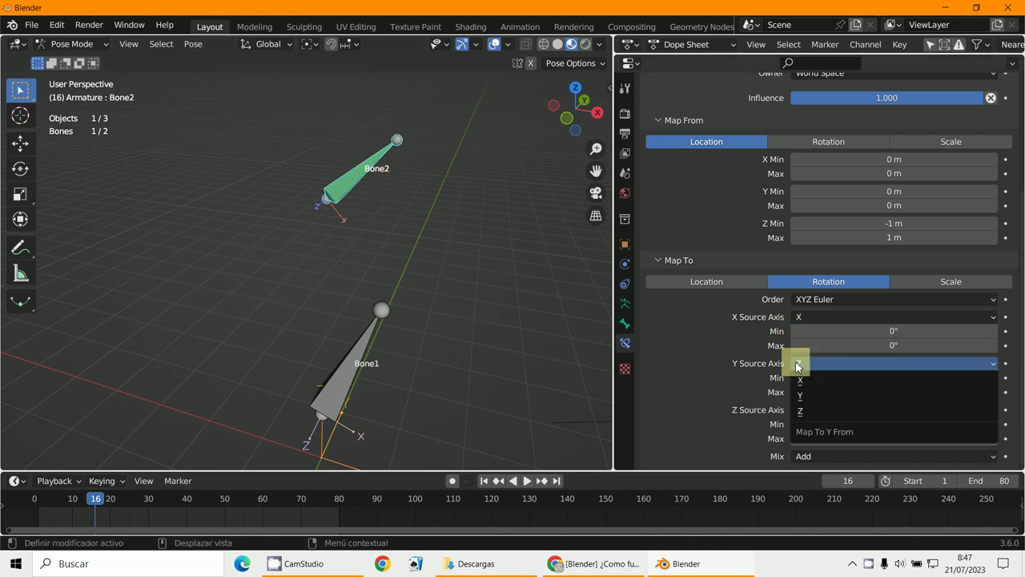
left_click(800, 411)
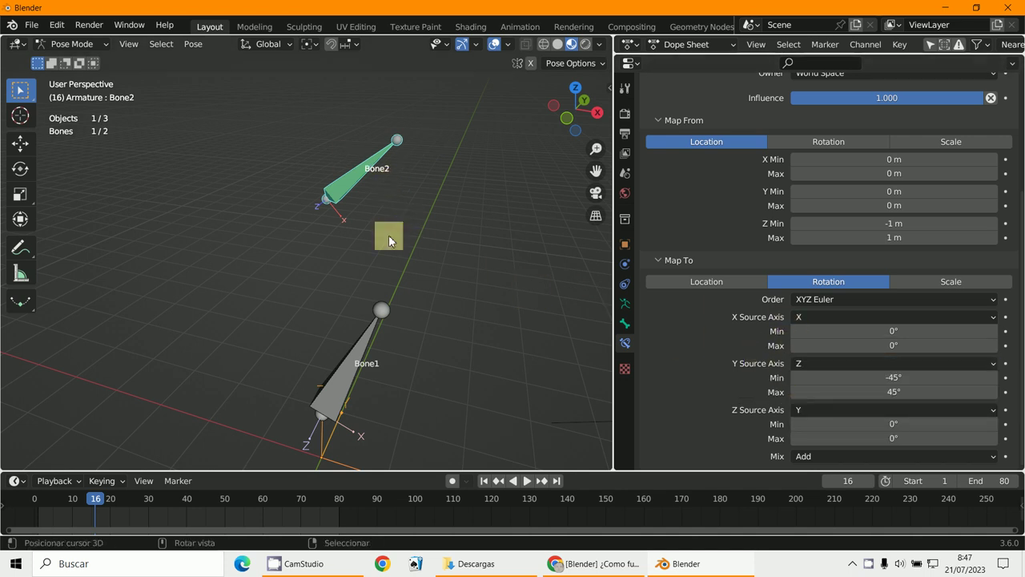
Deselect Bone2 and examine both bones' local axes in relation to the global axes and the Y Source Axis setting.
scroll(344, 241, "up", 4)
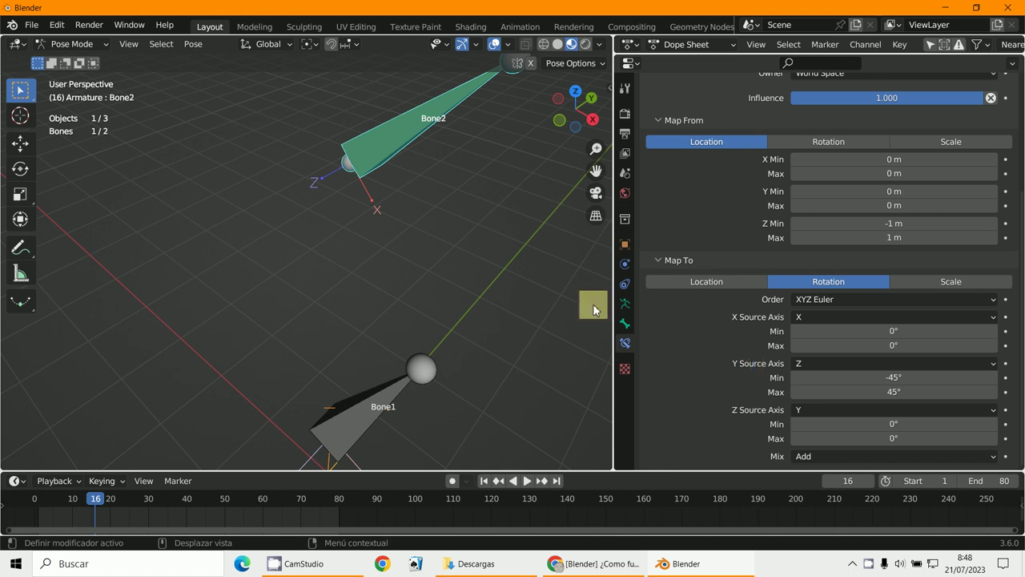
scroll(552, 289, "down", 3)
middle_click_drag(522, 270, 441, 222)
middle_click_drag(413, 156, 319, 224)
left_click(345, 322)
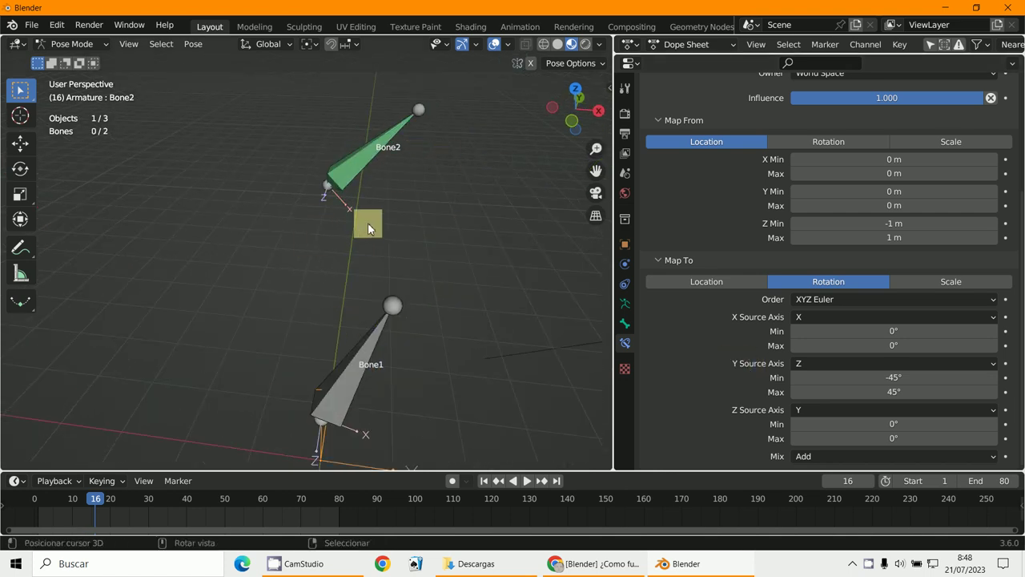
scroll(359, 311, "down", 3)
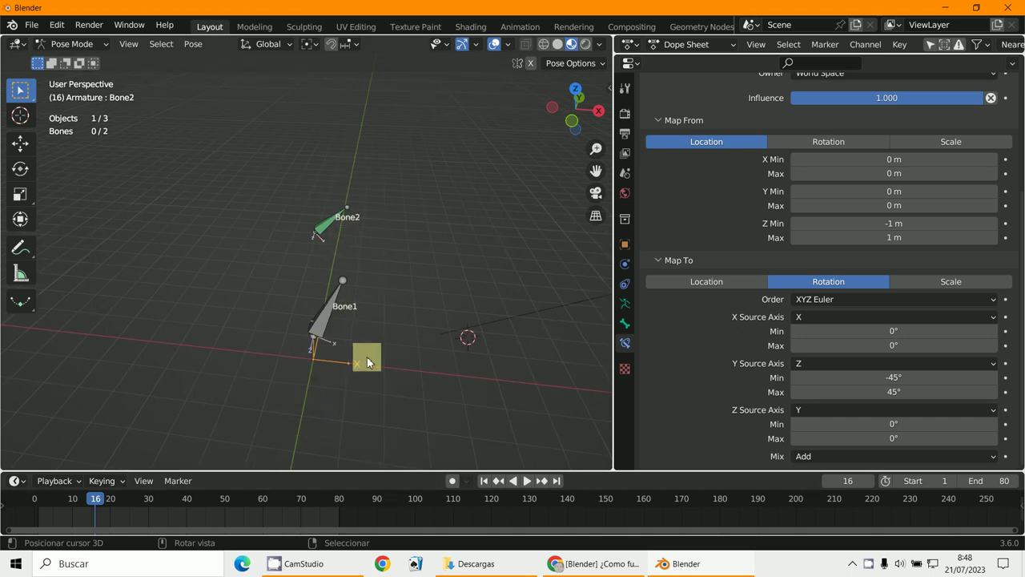
middle_click_drag(366, 358, 307, 223)
middle_click_drag(361, 243, 339, 268)
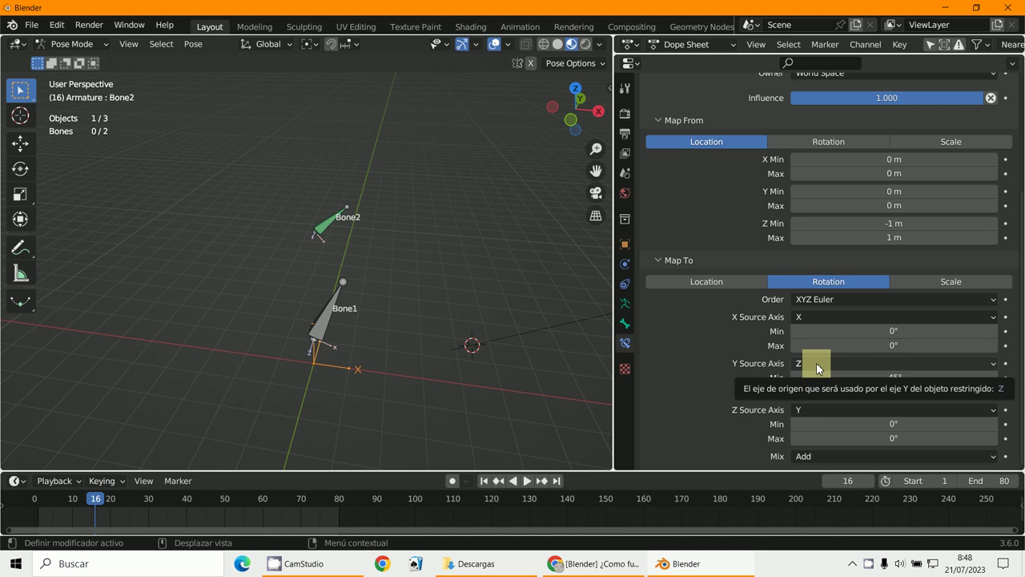
scroll(327, 267, "up", 2)
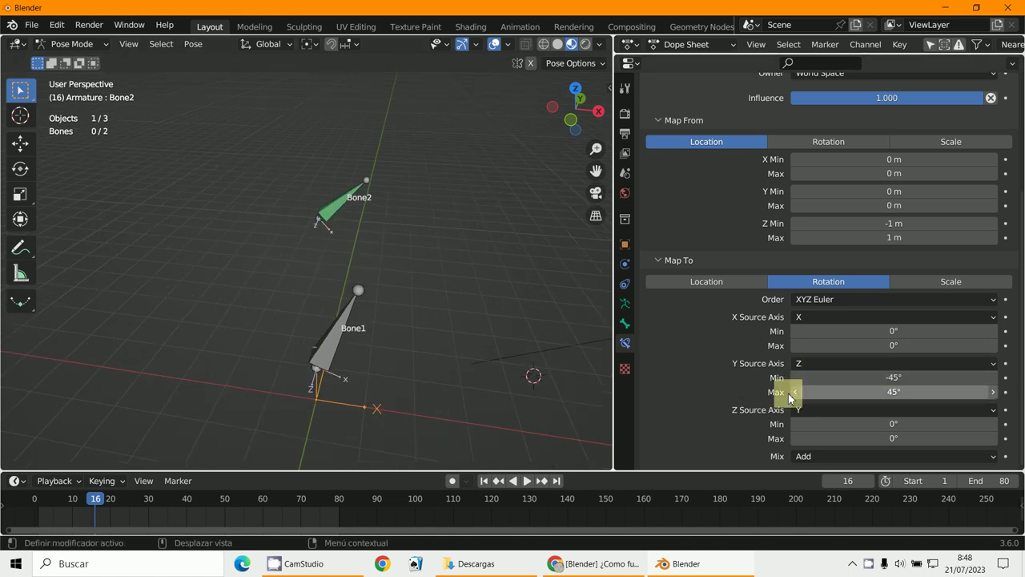
Examine the Map To rotation Order options and the Map From location ranges of the Transformation constraint.
left_click(833, 299)
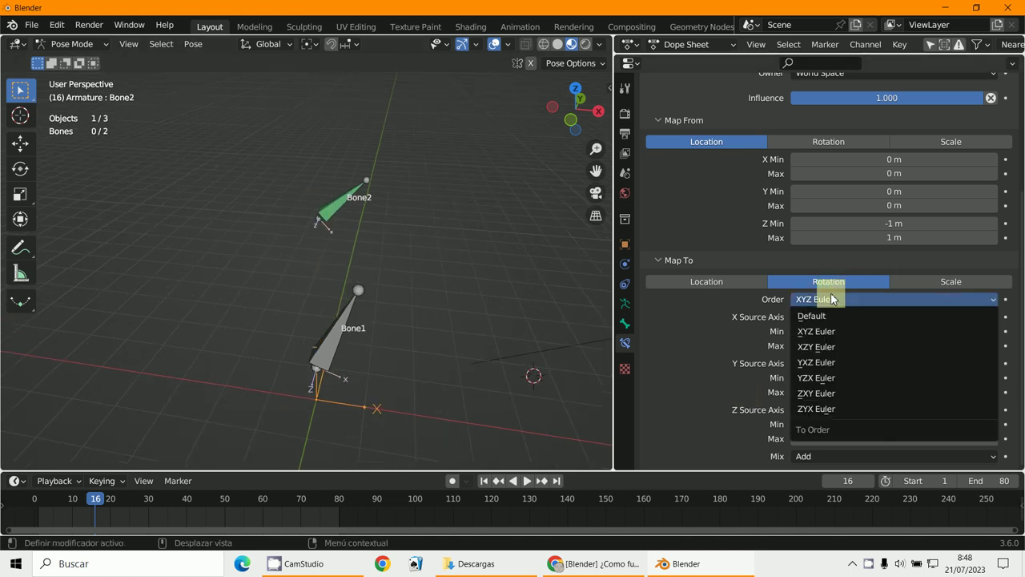
left_click(833, 299)
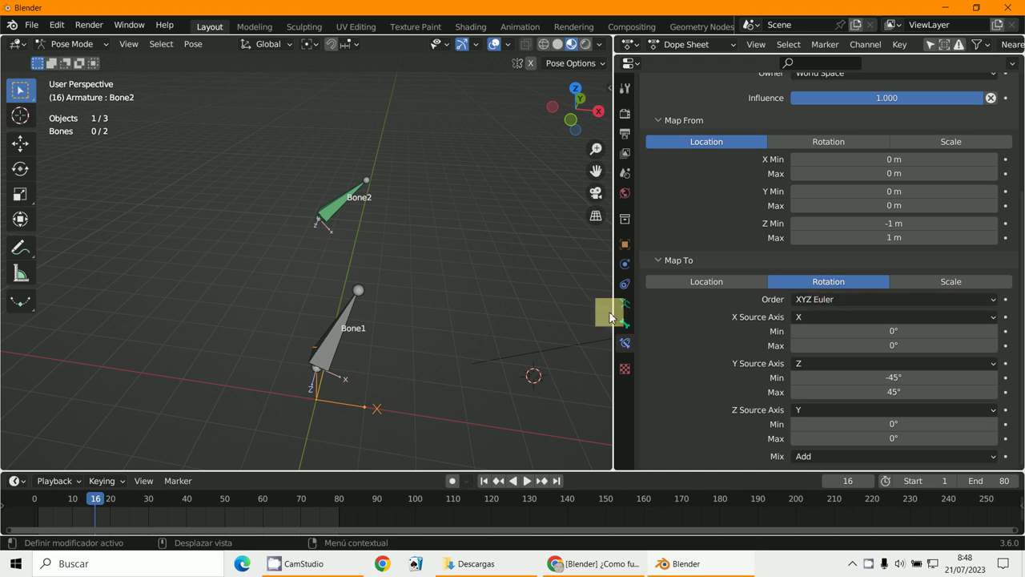
scroll(665, 336, "up", 3)
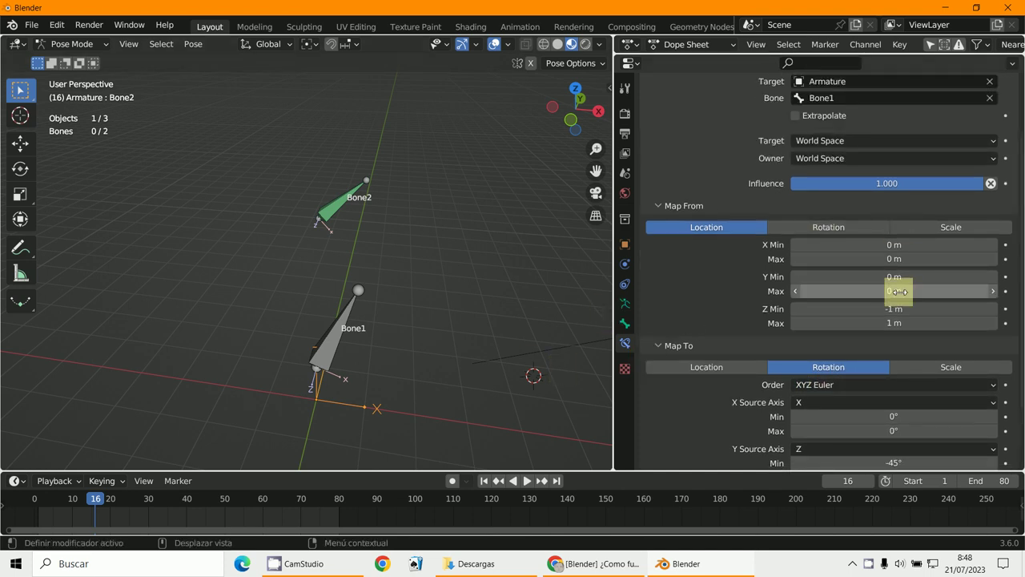
Select Bone1 and play its keyframed animation to observe how its movement drives Bone2's rotation.
middle_click_drag(393, 355, 300, 317)
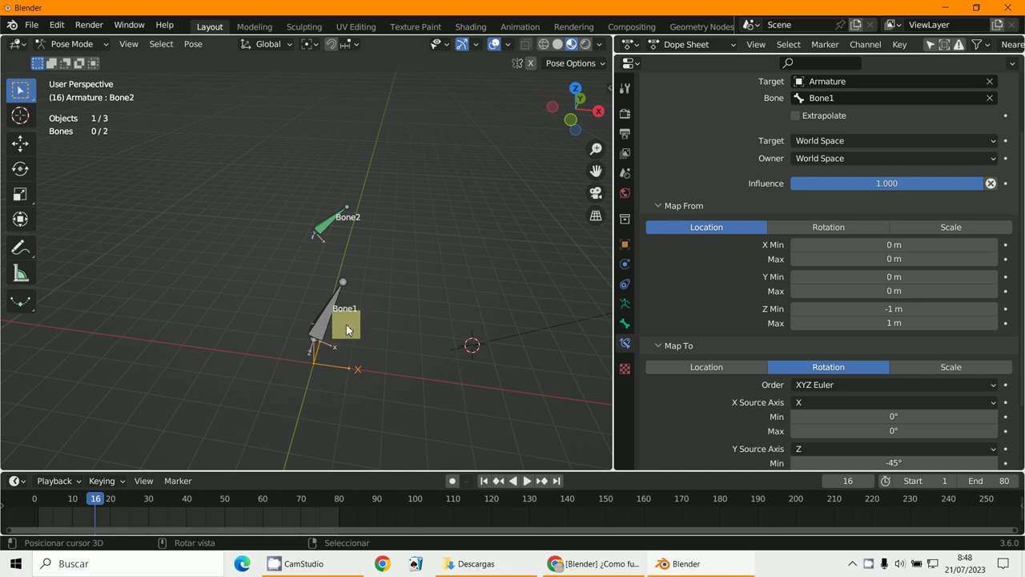
left_click(328, 328)
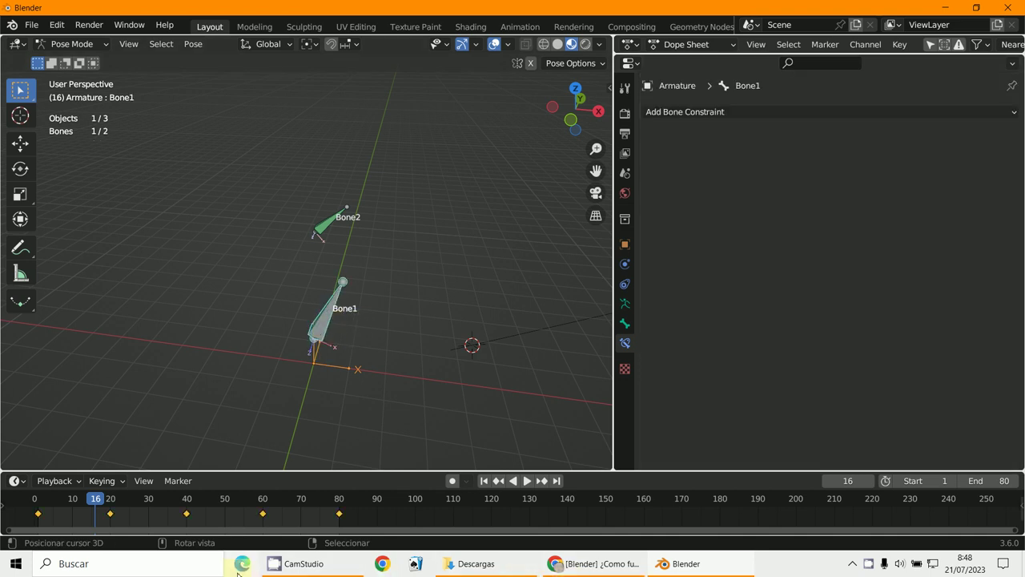
left_click_drag(95, 513, 44, 504)
left_click_drag(1021, 522, 19, 484)
key("space")
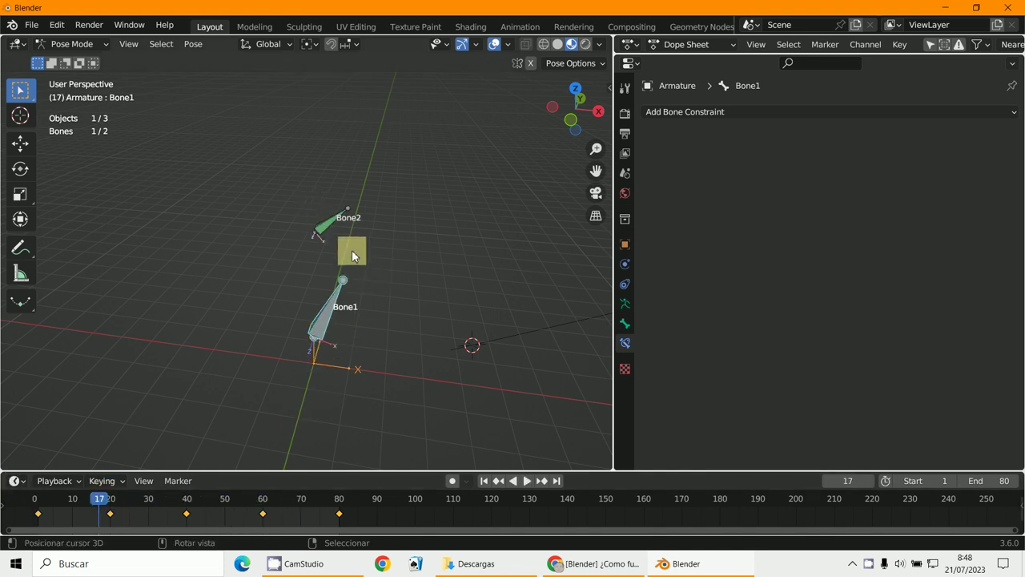
Select Bone2 and examine its Transformation constraint's Target and Owner spaces, Map From and Map To settings against both bones' local axes.
left_click(328, 225)
scroll(897, 330, "down", 1)
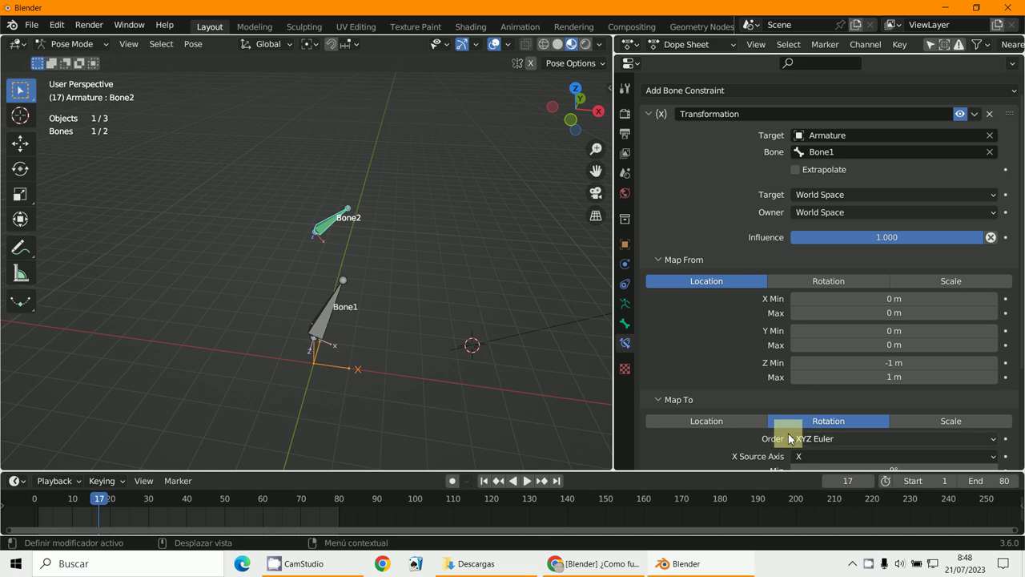
scroll(821, 362, "up", 1)
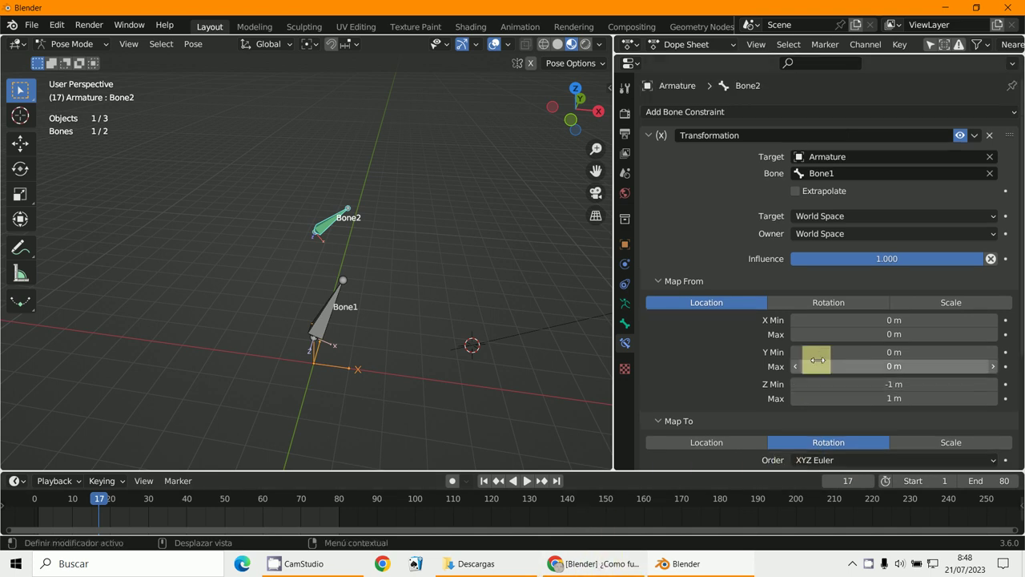
left_click(817, 216)
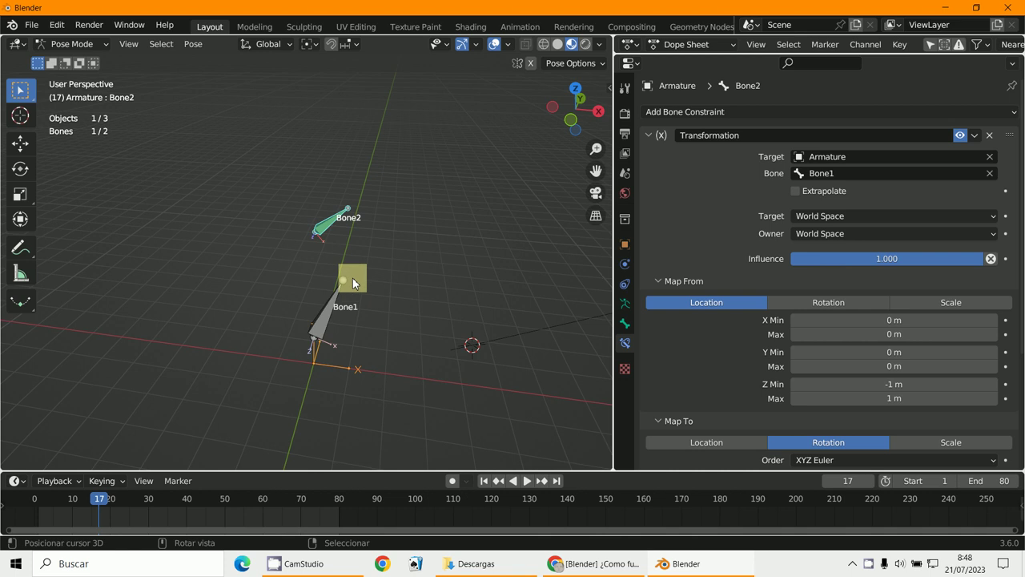
scroll(390, 293, "up", 3)
middle_click_drag(394, 301, 339, 288)
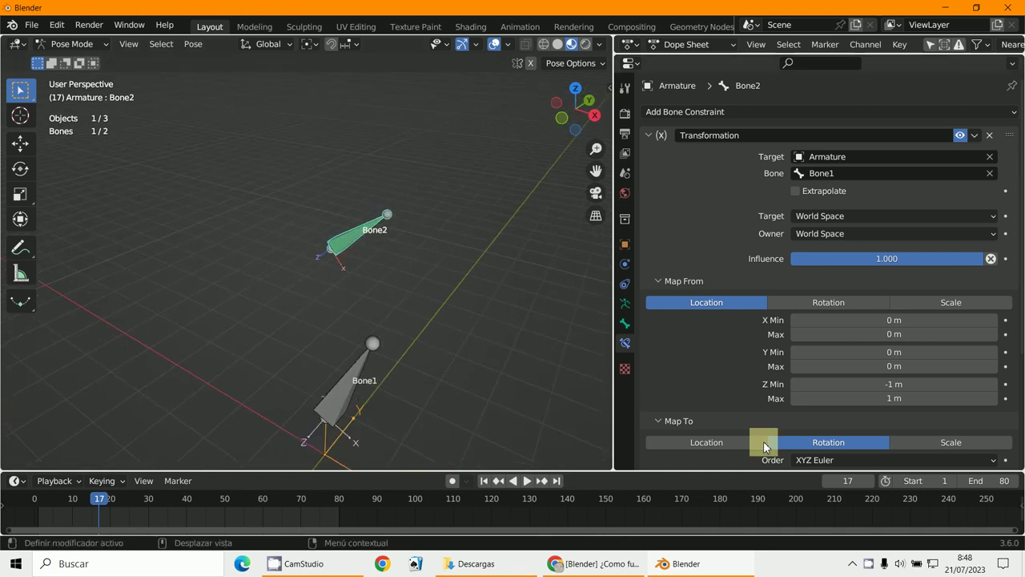
scroll(762, 442, "down", 5)
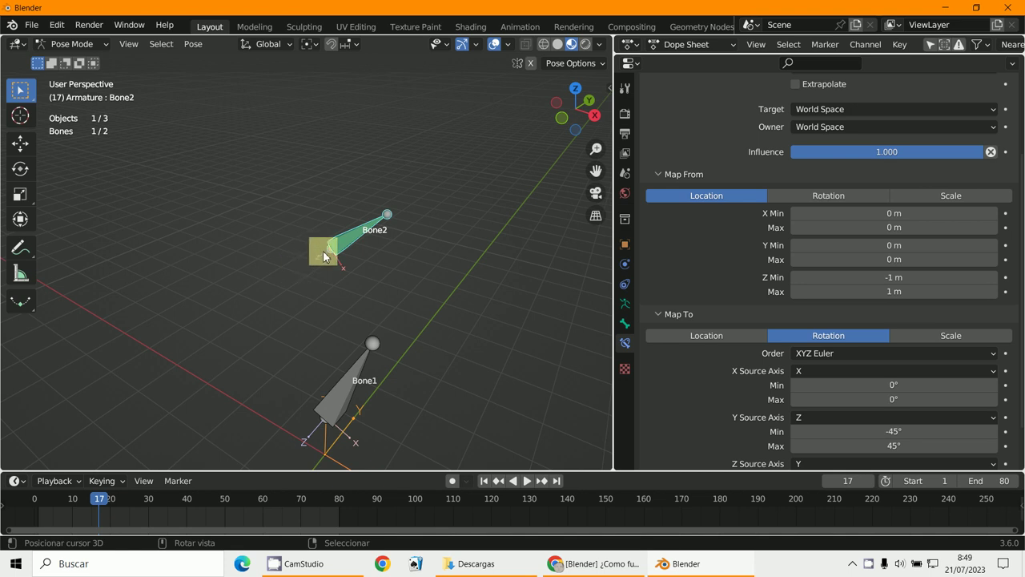
middle_click_drag(324, 256, 421, 402)
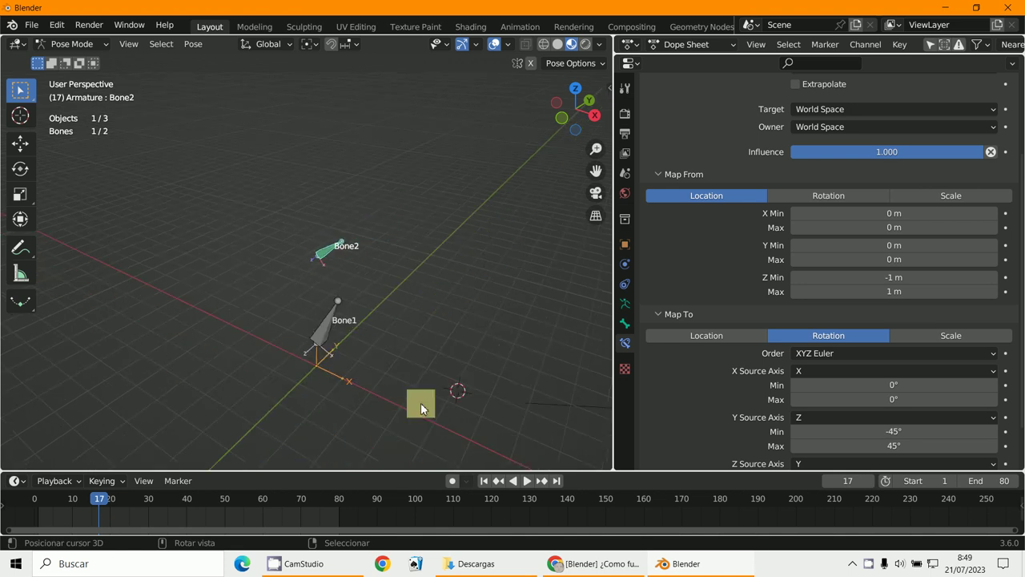